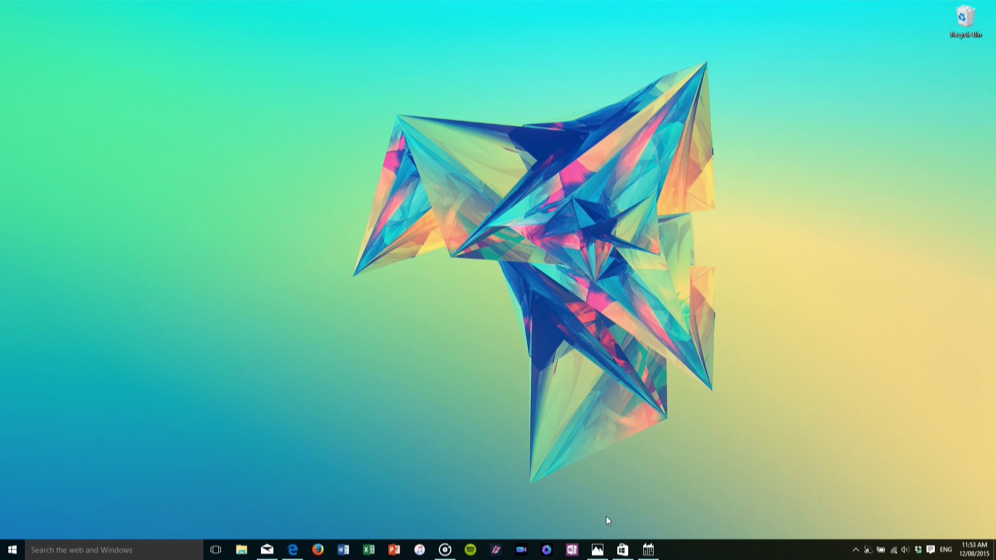
# Open the Store app and scroll through its home page.
pyautogui.click(623, 551)
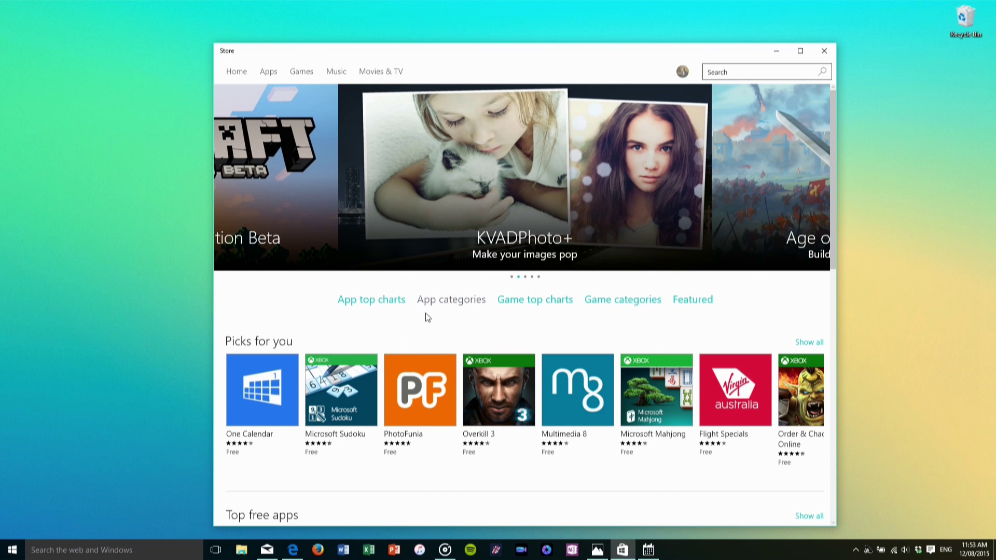
pyautogui.scroll(-5, 429, 340)
pyautogui.scroll(-7, 430, 340)
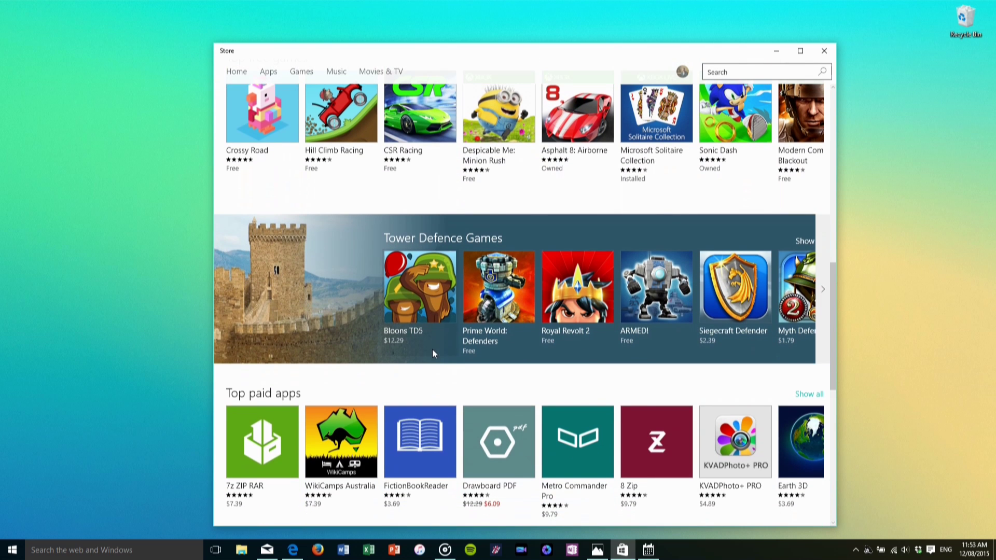
pyautogui.scroll(-6, 431, 348)
pyautogui.scroll(-3, 429, 365)
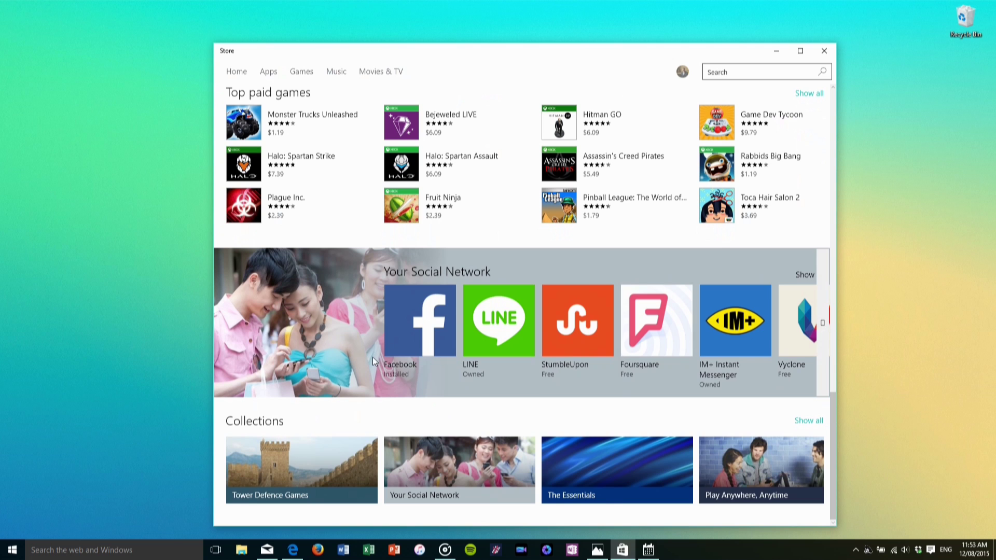
pyautogui.scroll(15, 374, 362)
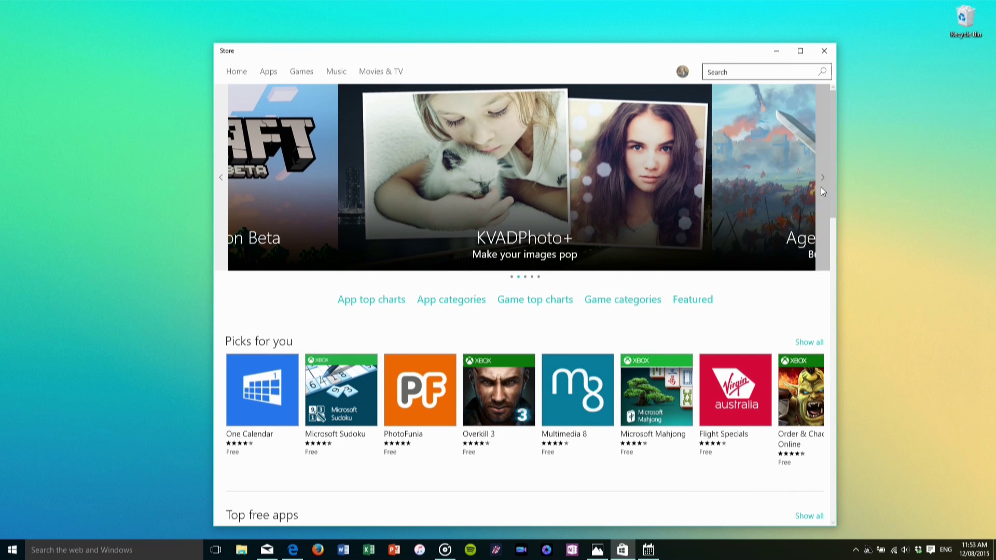
# Cycle the Store's featured banner through eight successive apps.
pyautogui.click(821, 187)
pyautogui.click(821, 186)
pyautogui.click(821, 188)
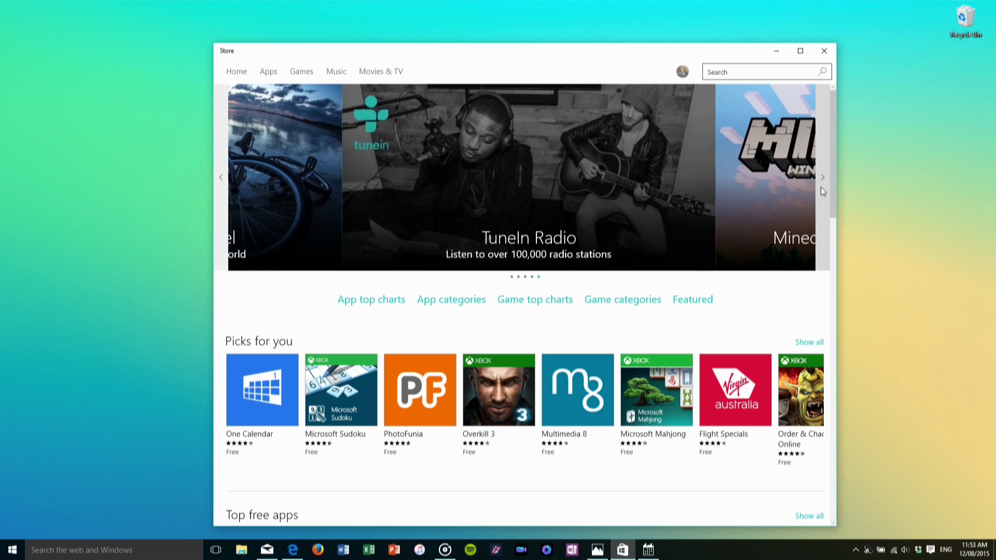
pyautogui.click(820, 187)
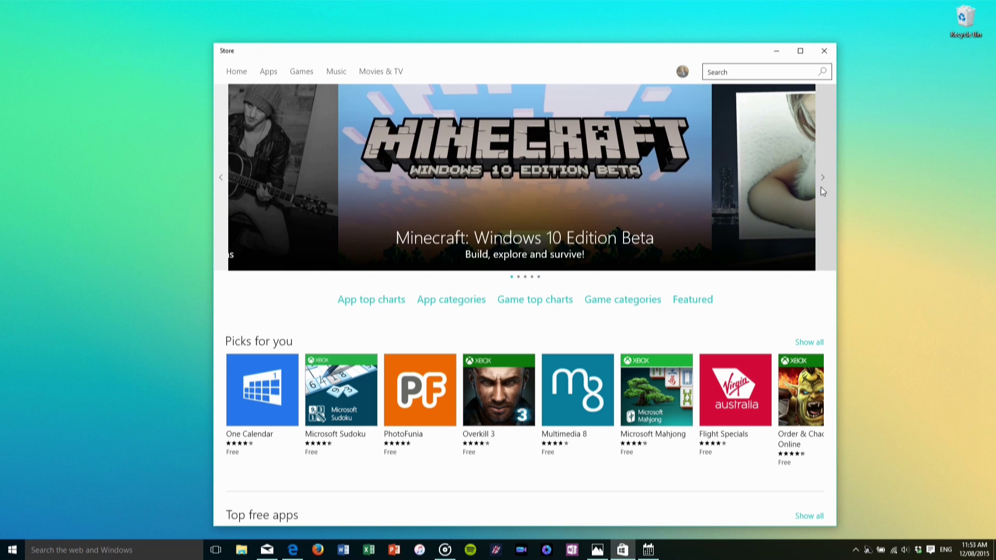
pyautogui.click(820, 191)
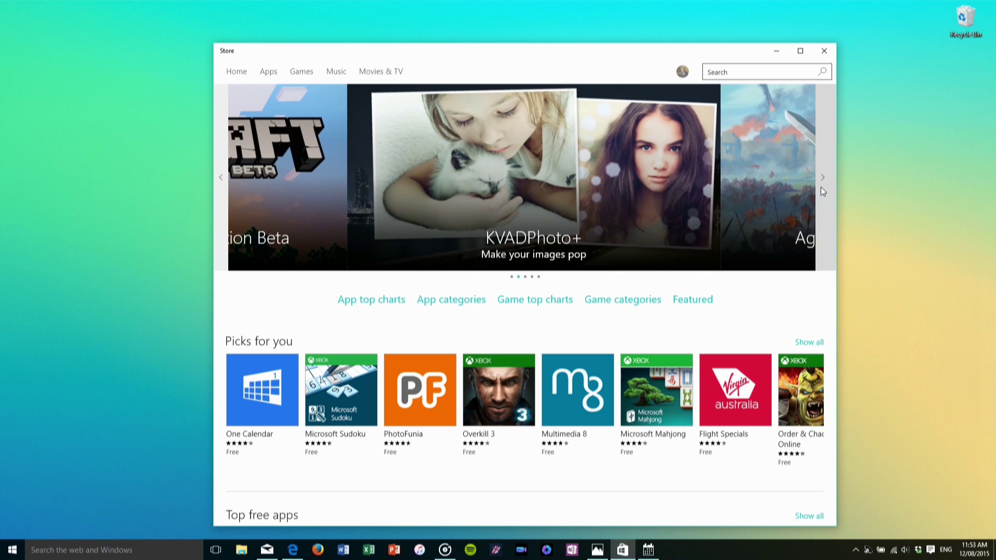
pyautogui.click(821, 191)
pyautogui.click(820, 188)
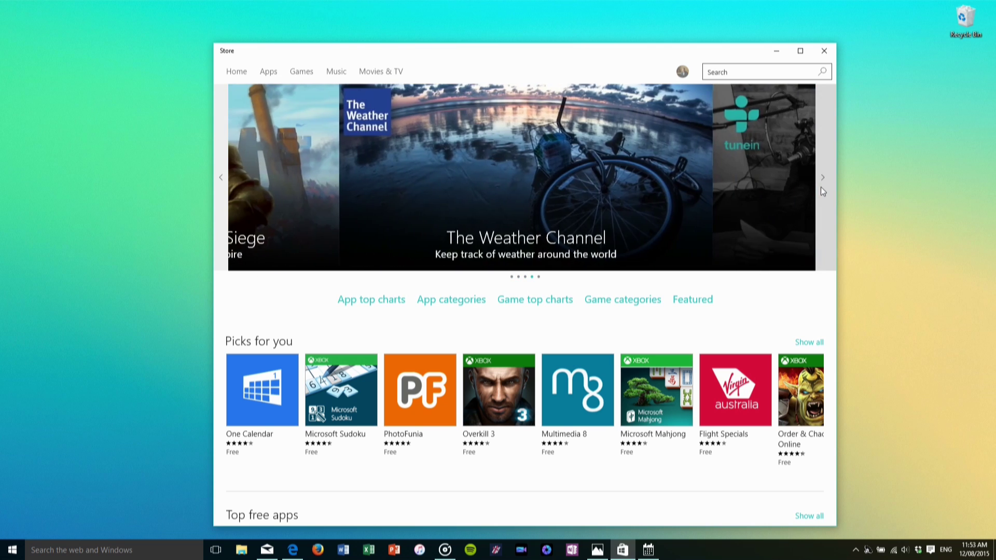
pyautogui.click(820, 185)
pyautogui.scroll(-5, 467, 314)
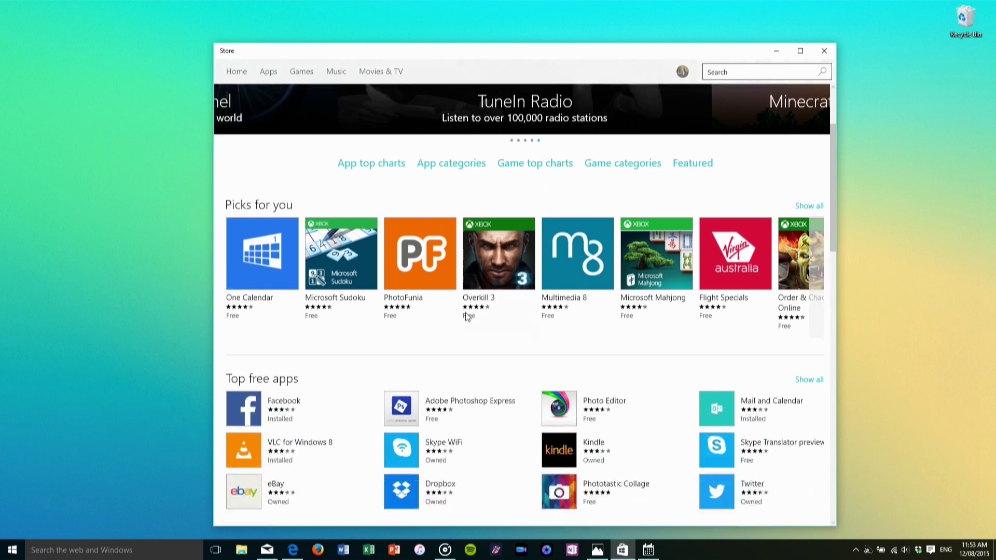
pyautogui.scroll(5, 462, 311)
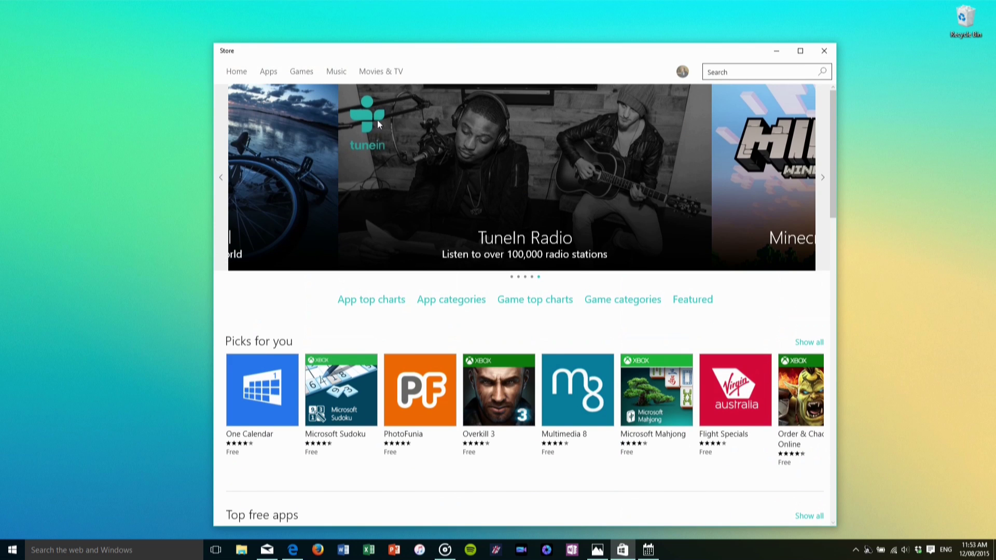
# Look at the Apps, Games and Music sections, then close the Store with Alt+F4.
pyautogui.click(268, 72)
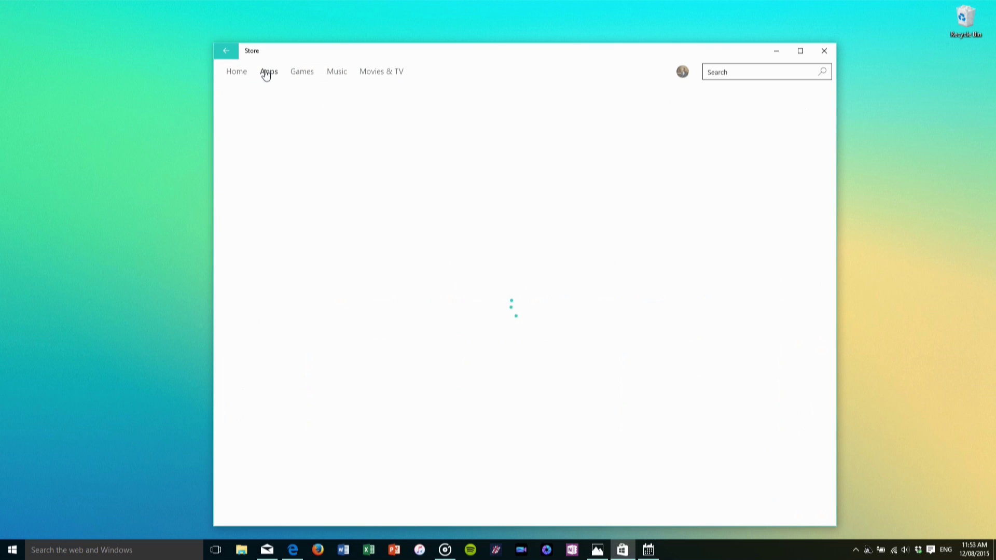
pyautogui.click(304, 75)
pyautogui.click(336, 72)
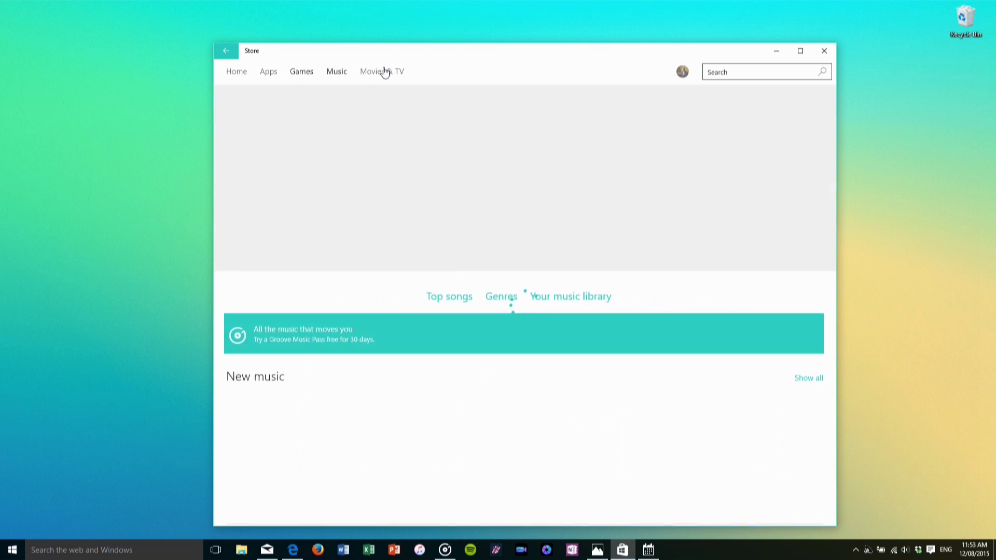
pyautogui.hotkey('alt', 'F4')
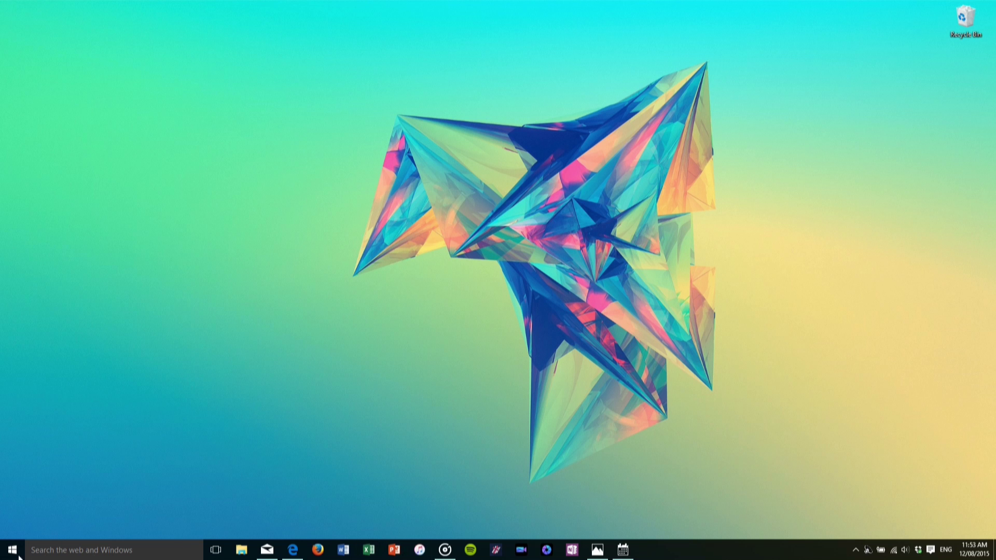
# Relaunch the Store from Start, open Movies & TV and move the window up-left.
pyautogui.click(3, 558)
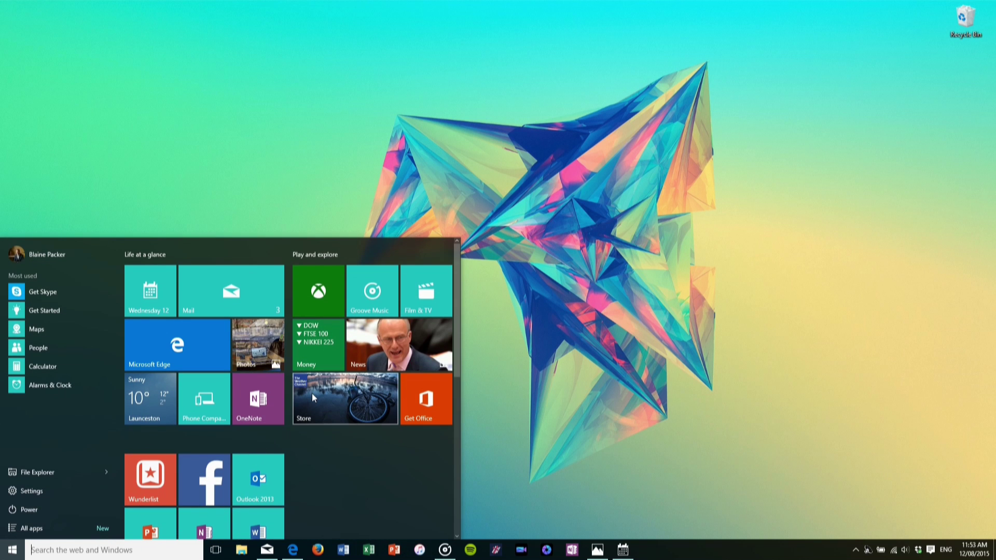
pyautogui.click(306, 400)
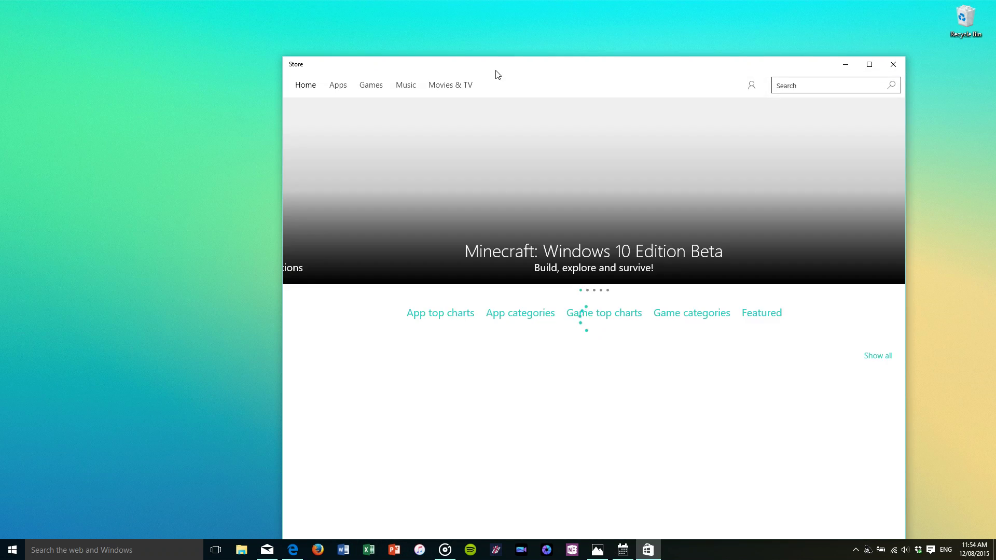
pyautogui.click(439, 89)
pyautogui.moveTo(540, 71); pyautogui.dragTo(443, 26)
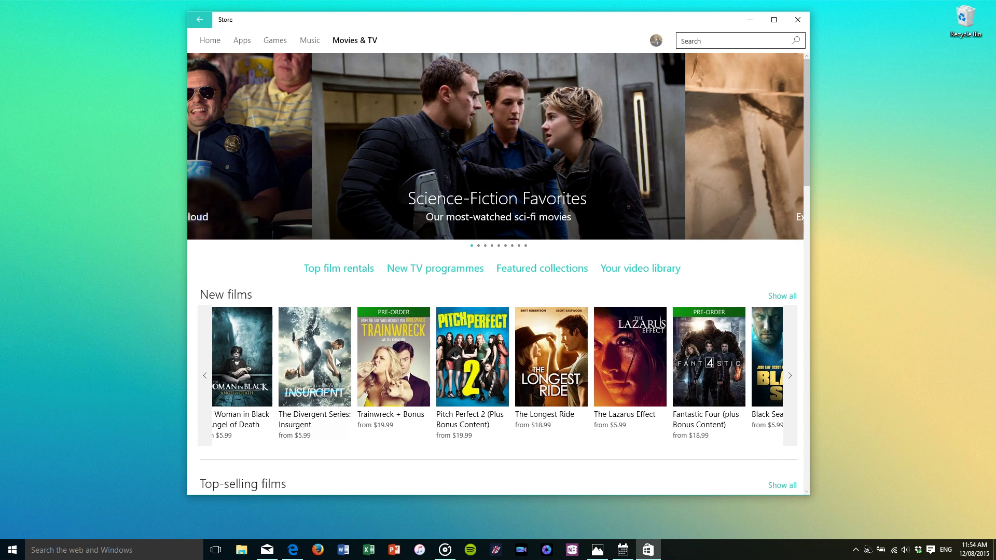
# Browse the film and TV rows, then switch to the Store's Music section.
pyautogui.scroll(-4, 459, 379)
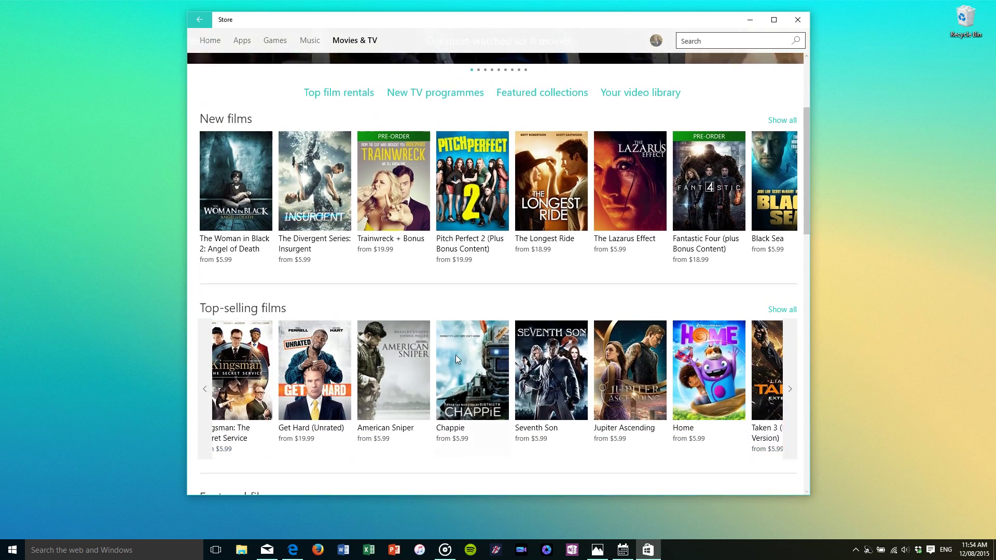
pyautogui.scroll(3, 493, 312)
pyautogui.scroll(-5, 467, 384)
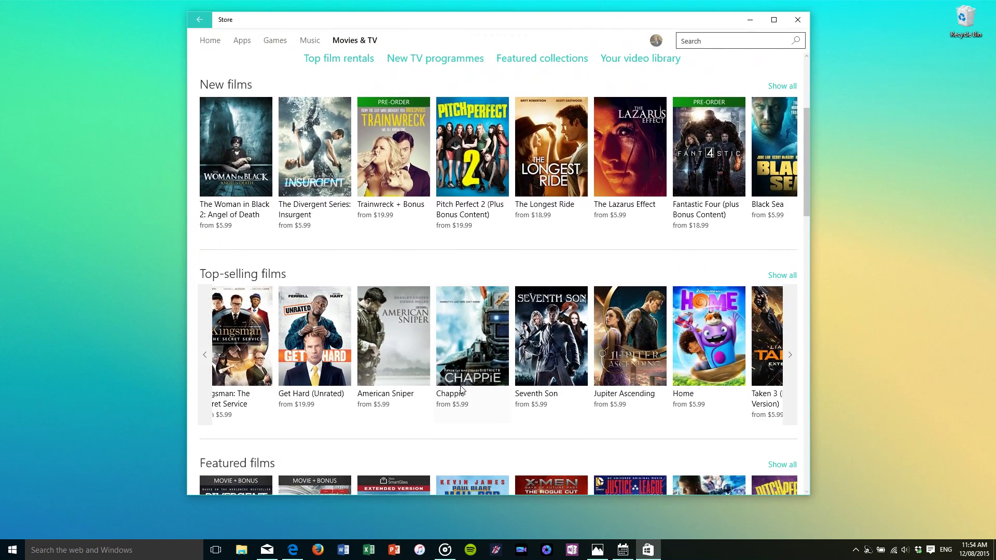
pyautogui.scroll(-4, 518, 363)
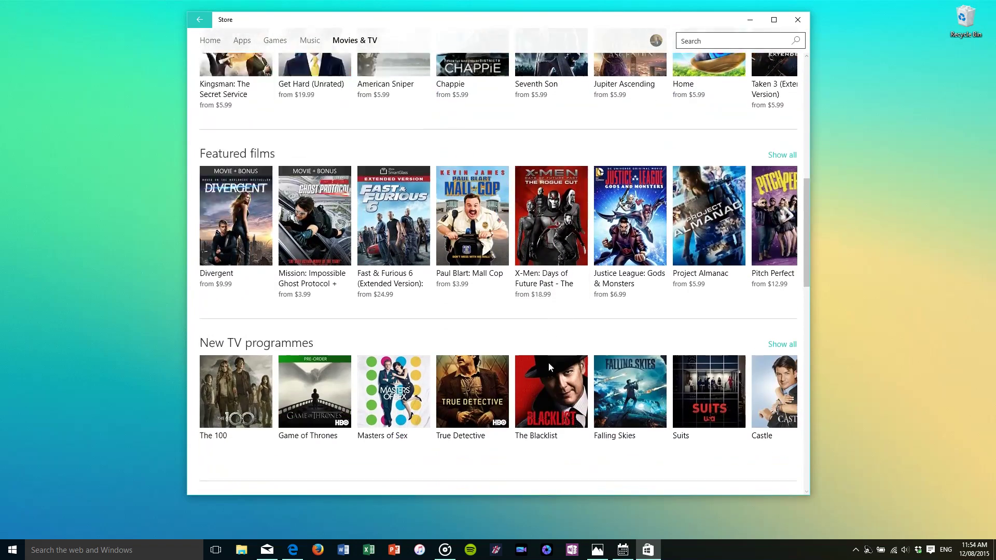
pyautogui.scroll(-2, 545, 362)
pyautogui.scroll(-4, 545, 365)
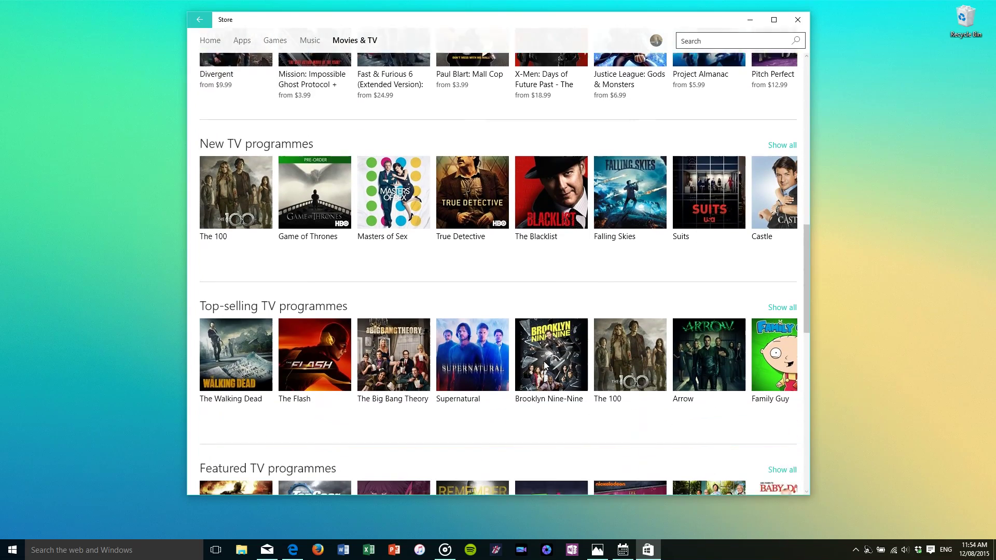
pyautogui.scroll(-6, 543, 364)
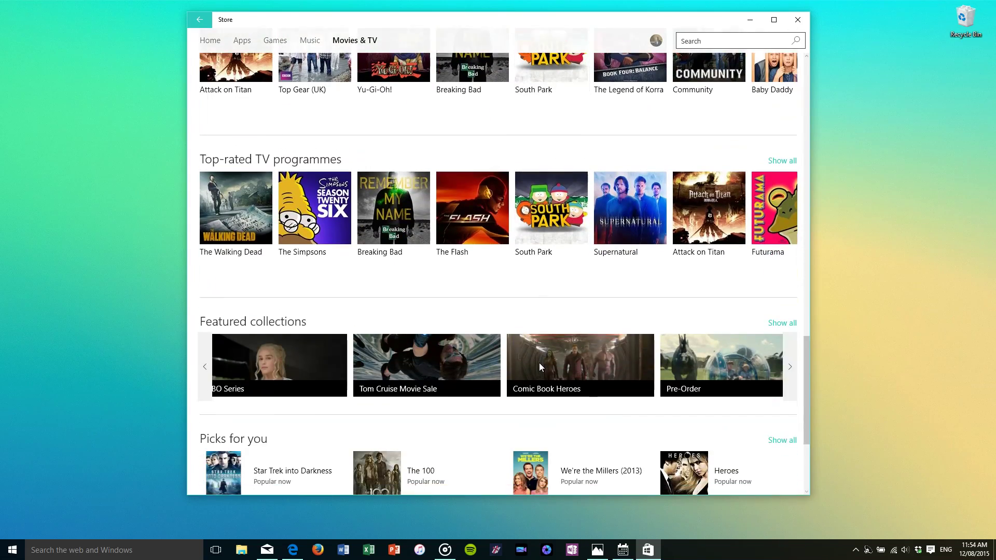
pyautogui.scroll(8, 539, 364)
pyautogui.scroll(-5, 537, 369)
pyautogui.scroll(12, 538, 386)
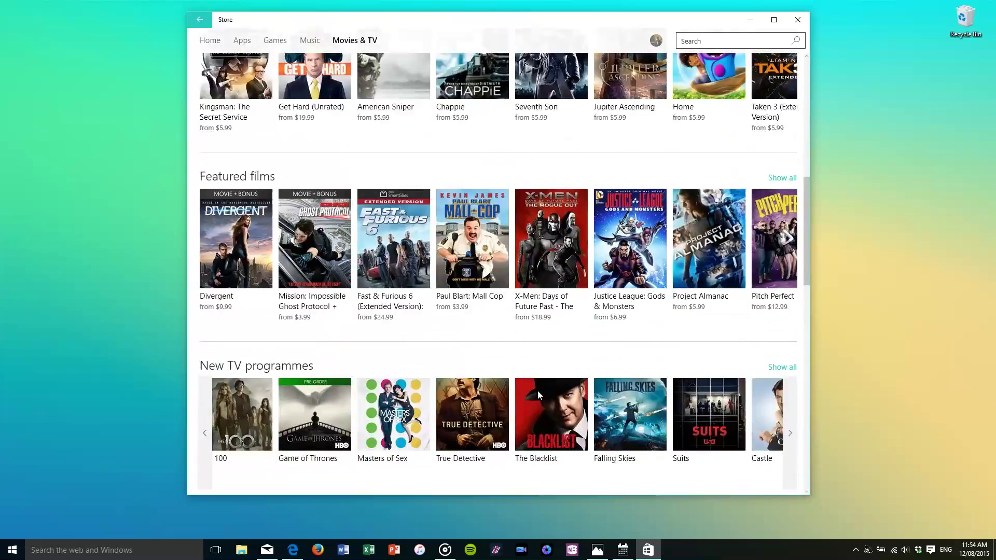
pyautogui.click(313, 41)
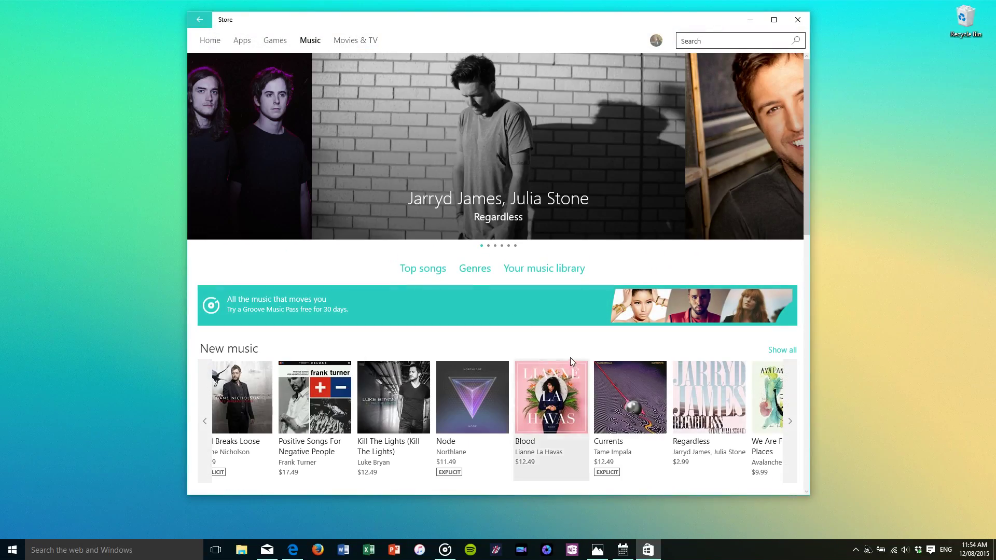
# Scroll through new music, top songs, albums and artists on the Music page.
pyautogui.scroll(-1, 569, 358)
pyautogui.scroll(-1, 567, 357)
pyautogui.scroll(-5, 553, 360)
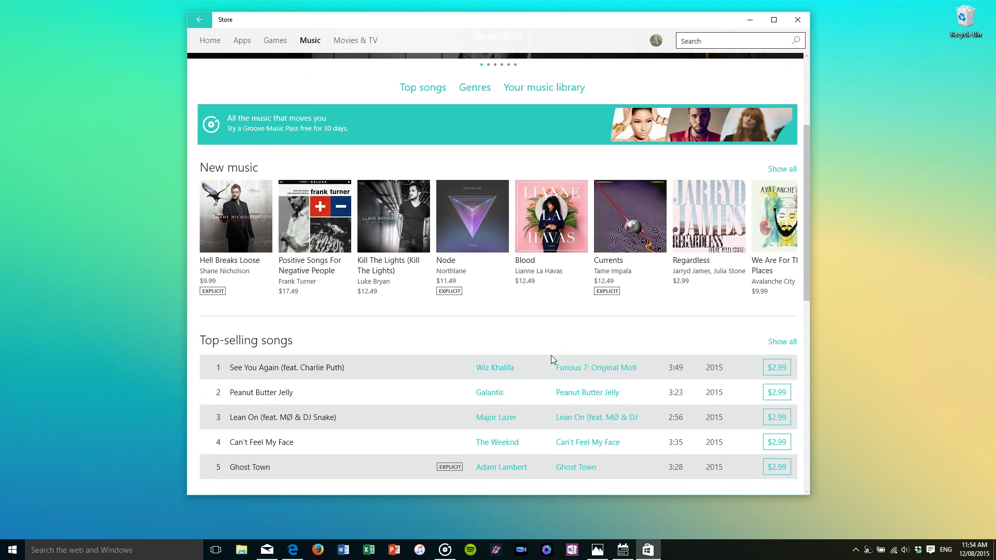
pyautogui.scroll(-3, 539, 371)
pyautogui.scroll(4, 531, 382)
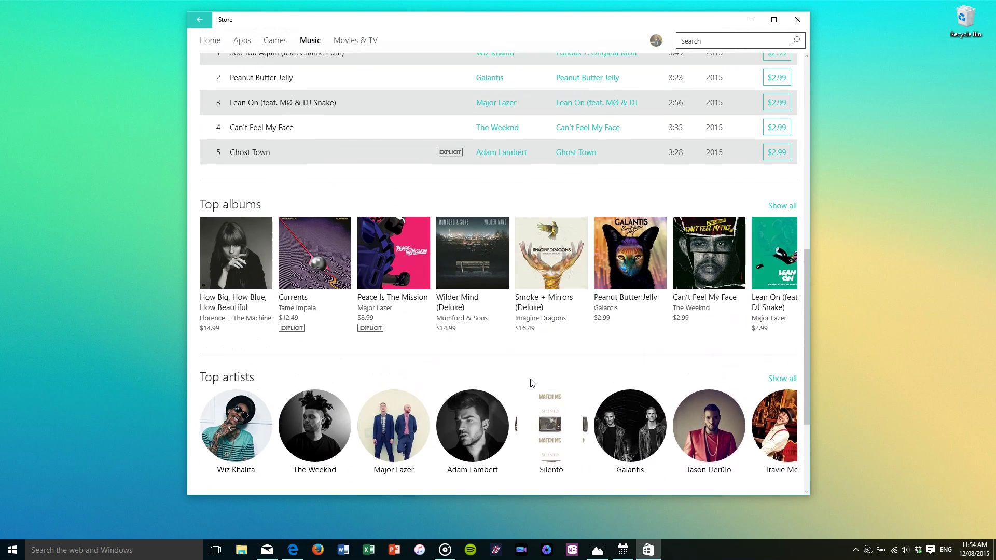
pyautogui.scroll(5, 529, 404)
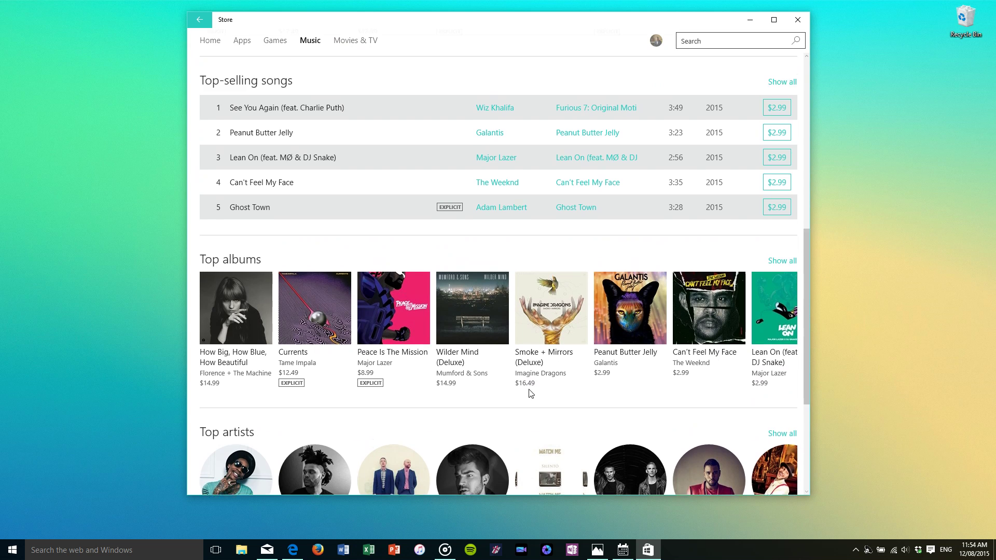
# Check the Games and Apps sections, then close the Store window.
pyautogui.click(275, 41)
pyautogui.click(240, 40)
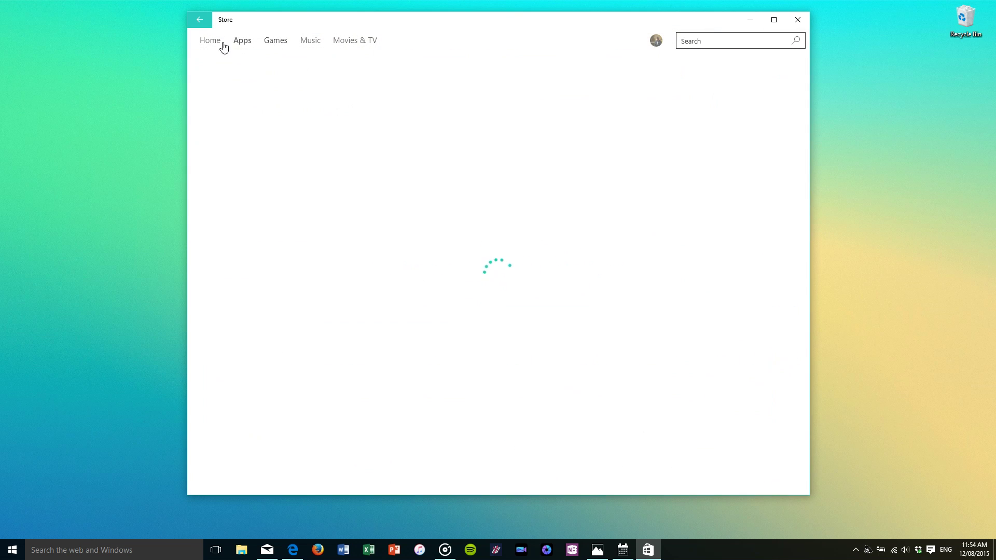
pyautogui.click(797, 19)
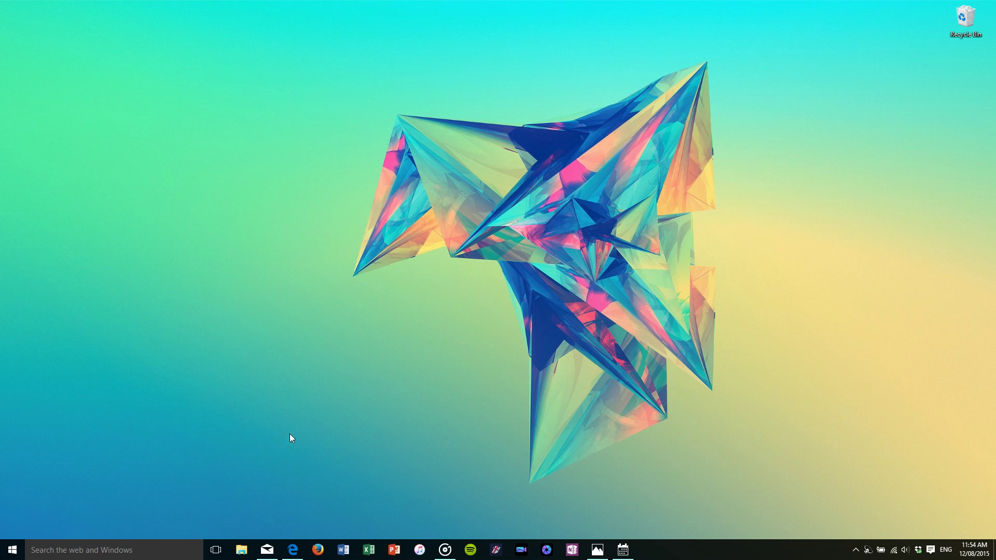
# Open Microsoft Edge on YouTube, scroll the page and nudge the window up-right.
pyautogui.click(287, 557)
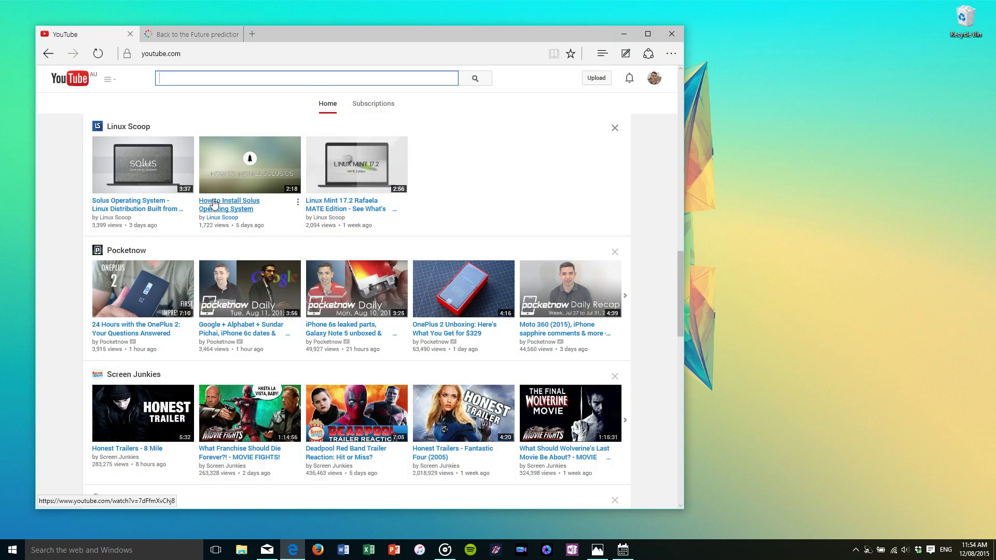
pyautogui.scroll(-9, 434, 322)
pyautogui.scroll(11, 434, 323)
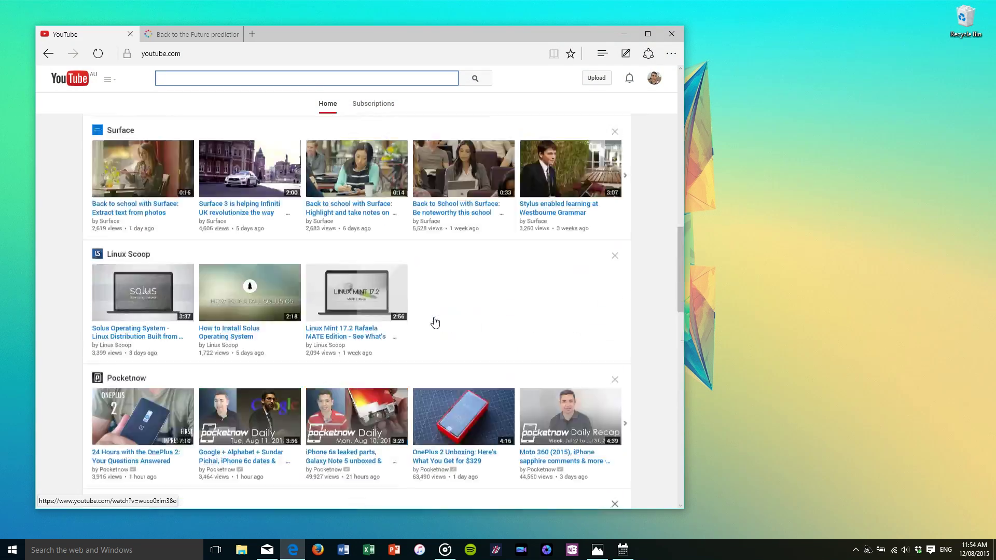
pyautogui.scroll(10, 434, 323)
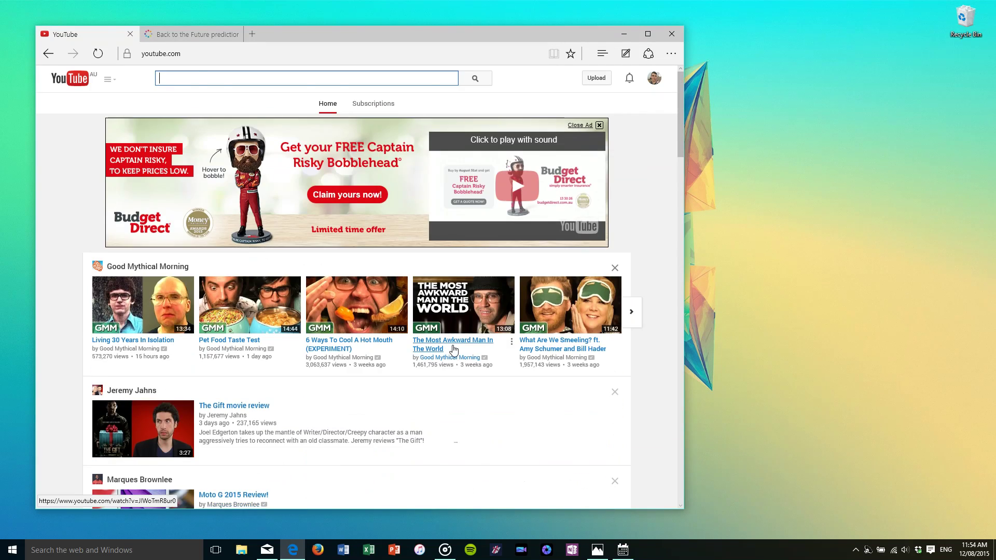
pyautogui.scroll(-5, 451, 345)
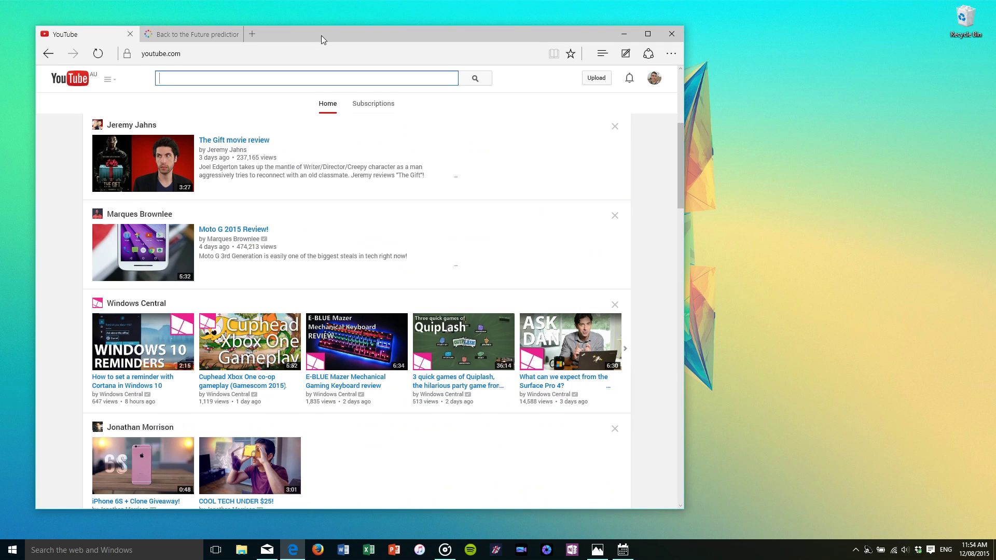
pyautogui.moveTo(321, 36); pyautogui.dragTo(333, 30)
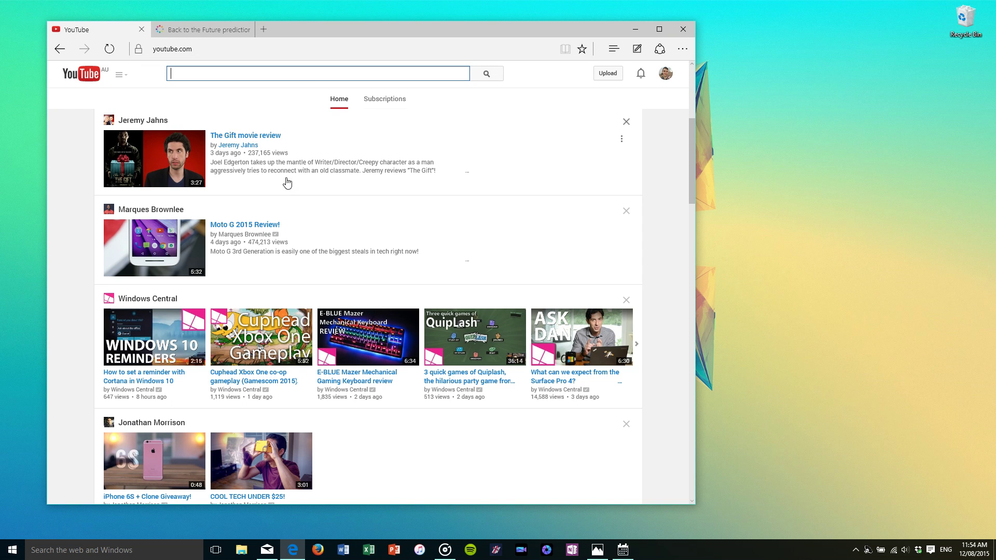
pyautogui.scroll(-5, 286, 184)
pyautogui.scroll(8, 289, 189)
pyautogui.scroll(-4, 294, 195)
pyautogui.scroll(4, 294, 195)
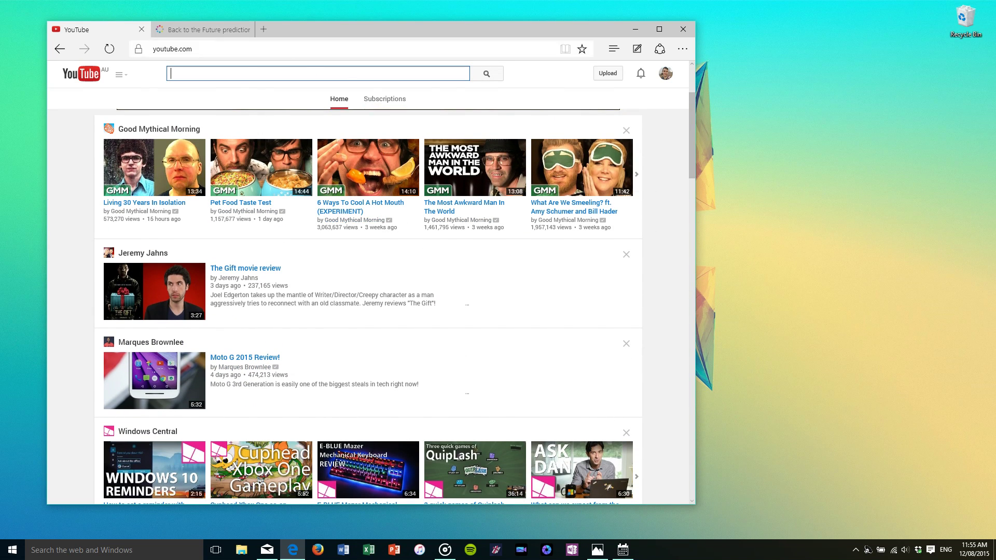
# Open a new tab, show the MSN news feed and scroll through it.
pyautogui.click(264, 30)
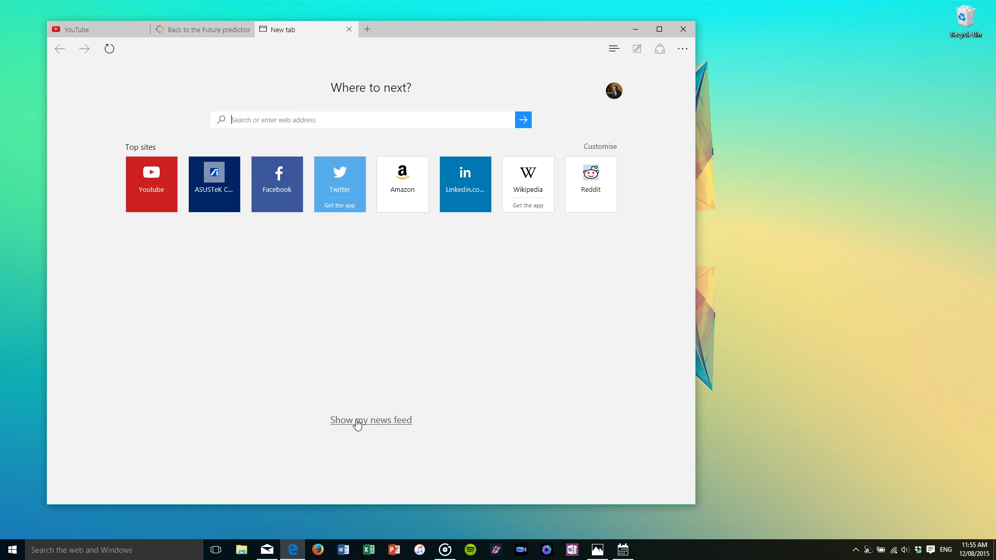
pyautogui.click(357, 425)
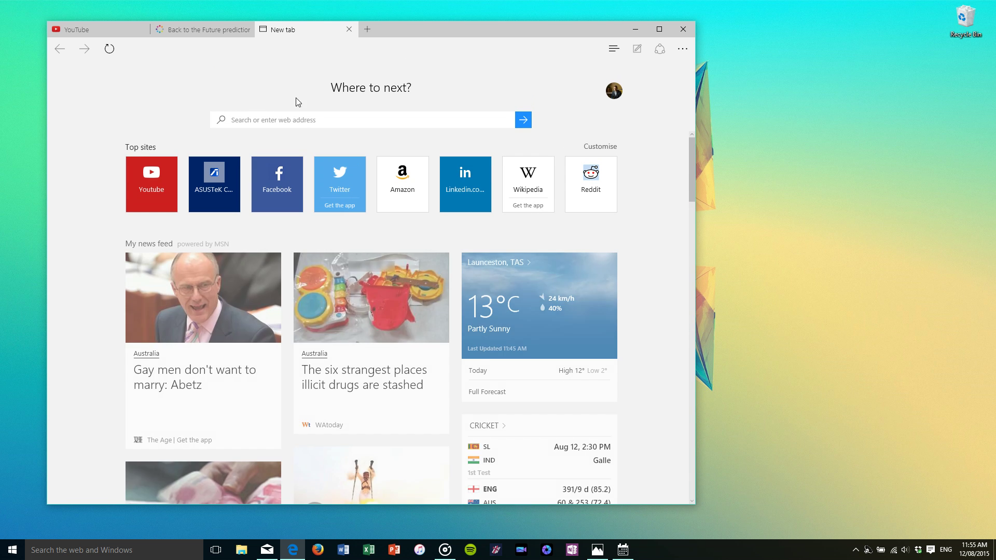
pyautogui.scroll(-10, 358, 312)
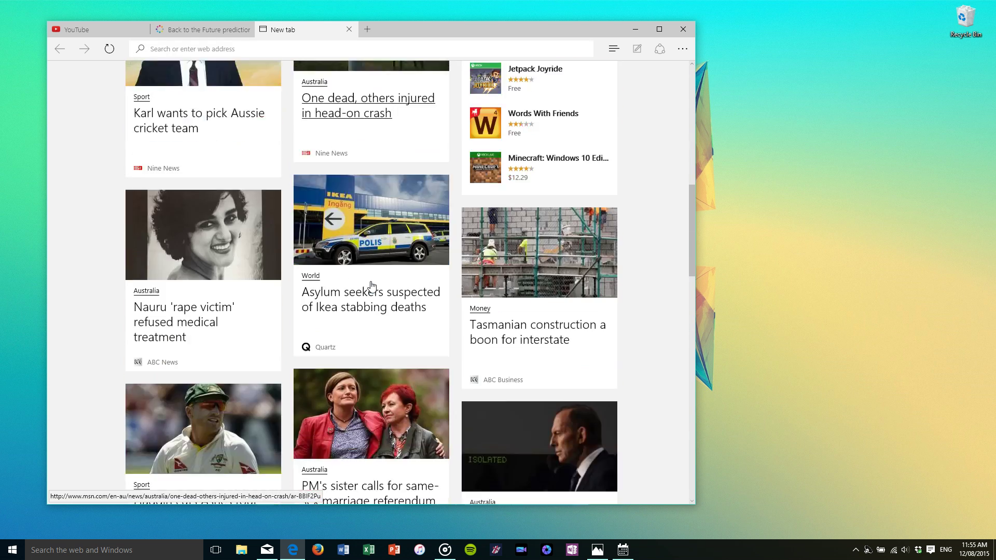
pyautogui.scroll(-8, 372, 285)
pyautogui.scroll(15, 373, 267)
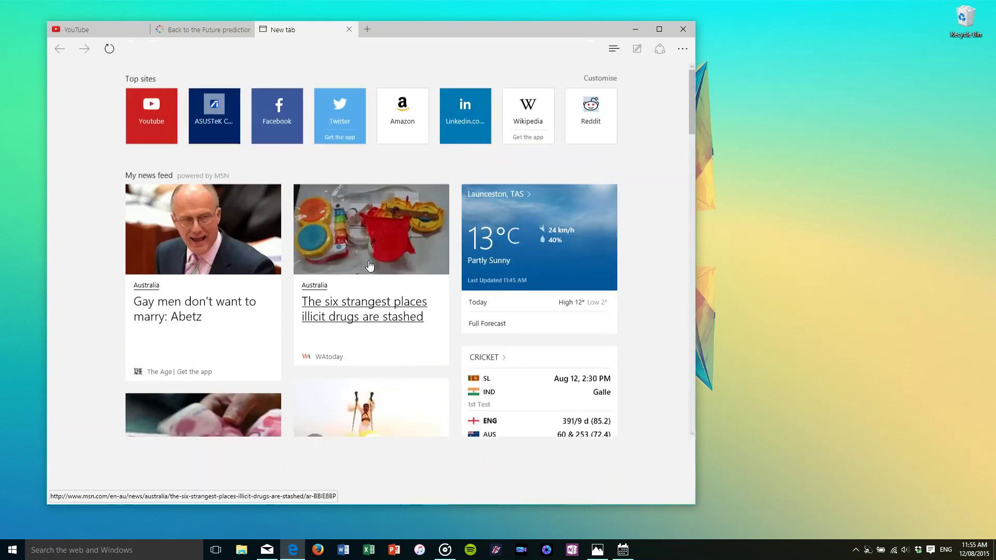
pyautogui.scroll(3, 369, 266)
pyautogui.click(223, 29)
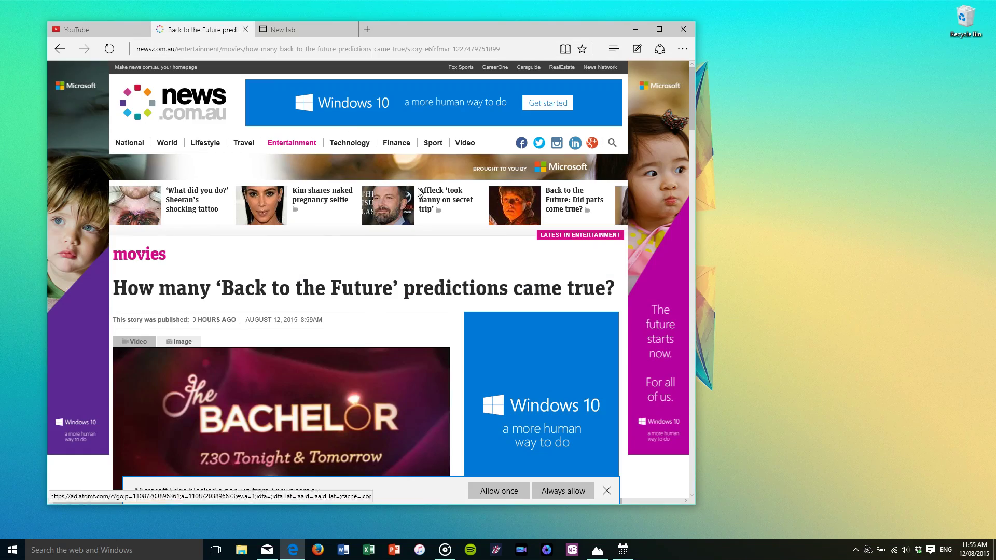
pyautogui.scroll(-5, 550, 373)
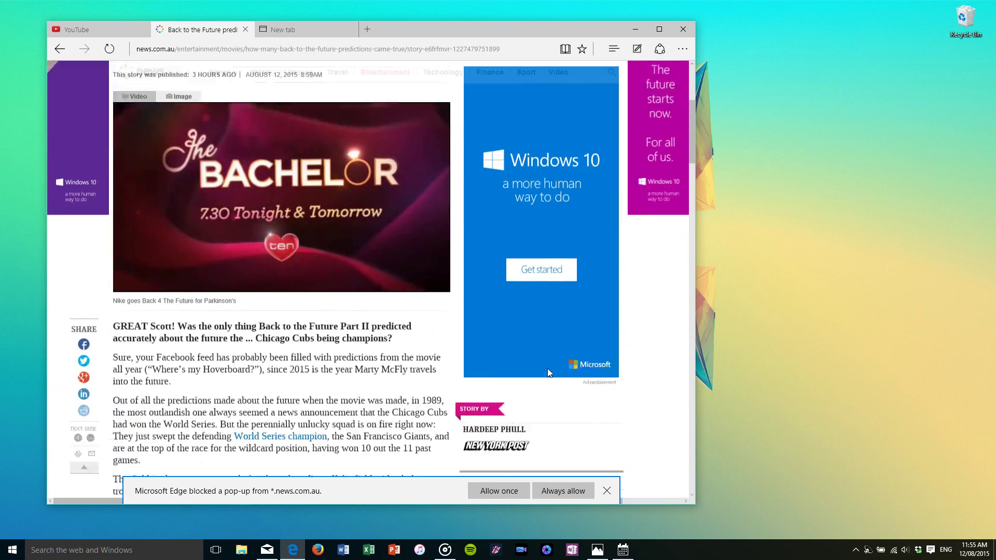
pyautogui.scroll(-14, 549, 372)
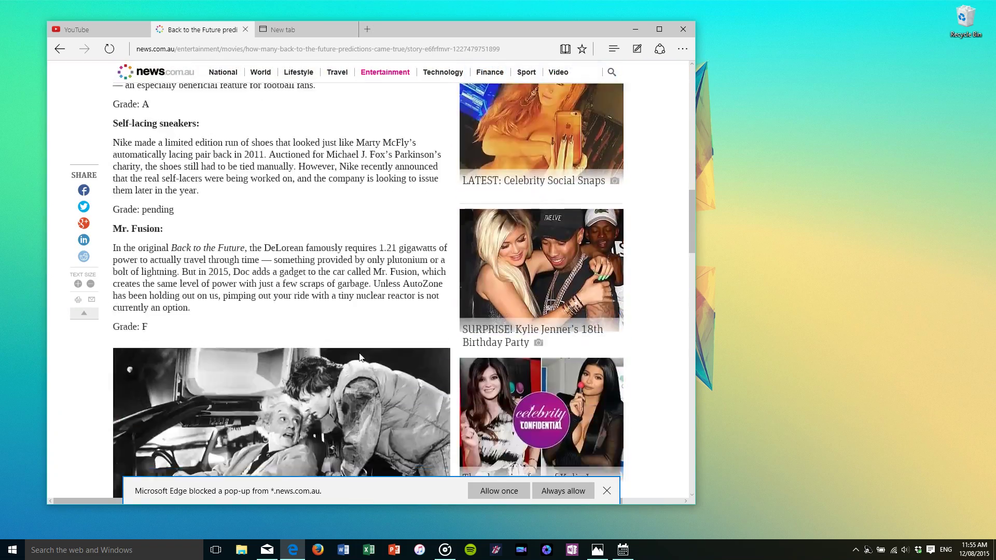
pyautogui.scroll(20, 360, 357)
pyautogui.scroll(-4, 504, 366)
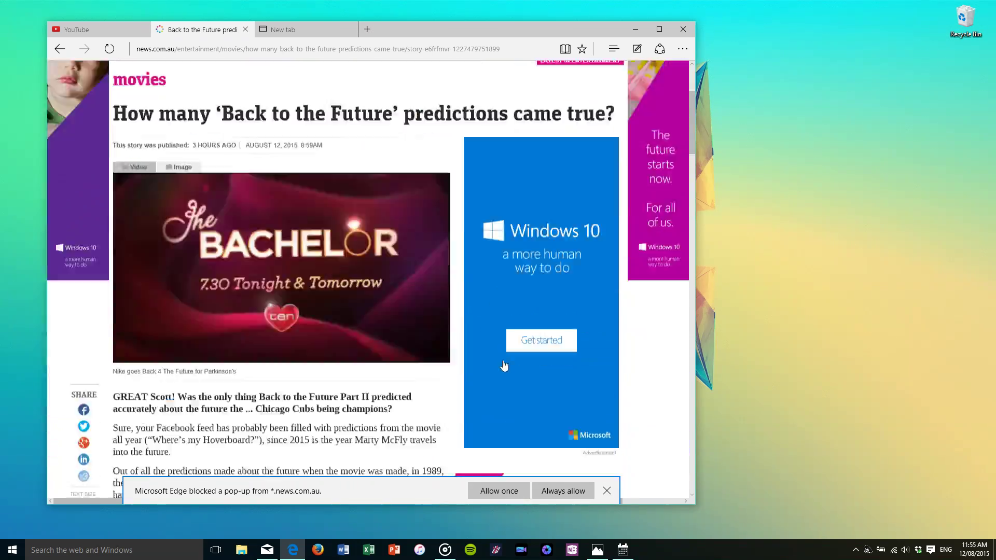
pyautogui.scroll(-2, 504, 366)
pyautogui.scroll(5, 491, 254)
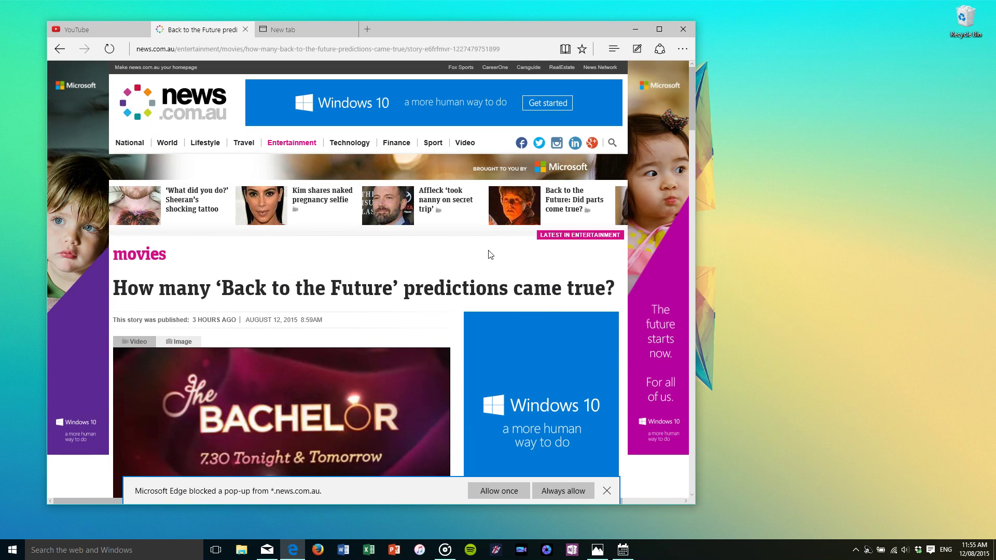
pyautogui.scroll(-1, 349, 251)
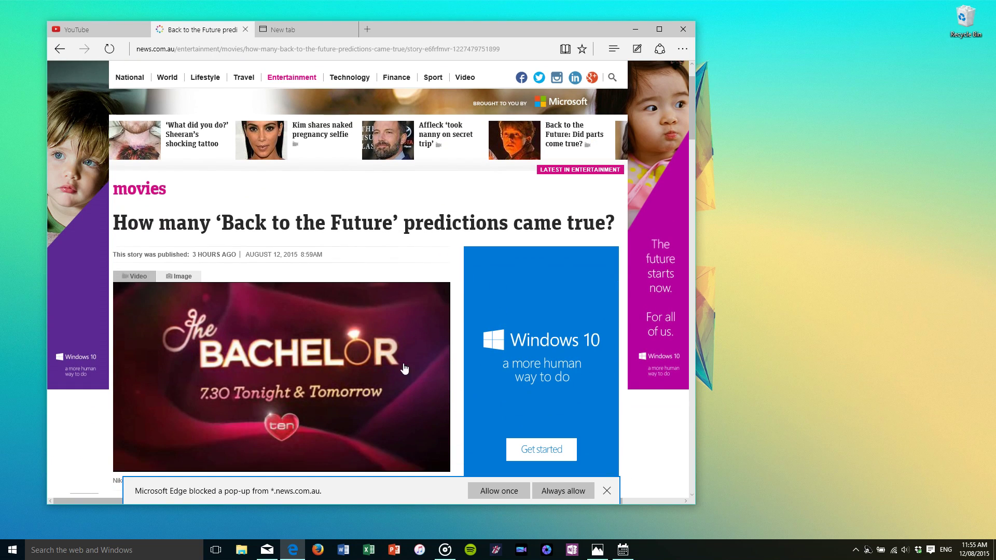
pyautogui.scroll(1, 238, 273)
# Switch the Back to the Future predictions article to reading view and scroll its graded predictions.
pyautogui.scroll(-12, 218, 265)
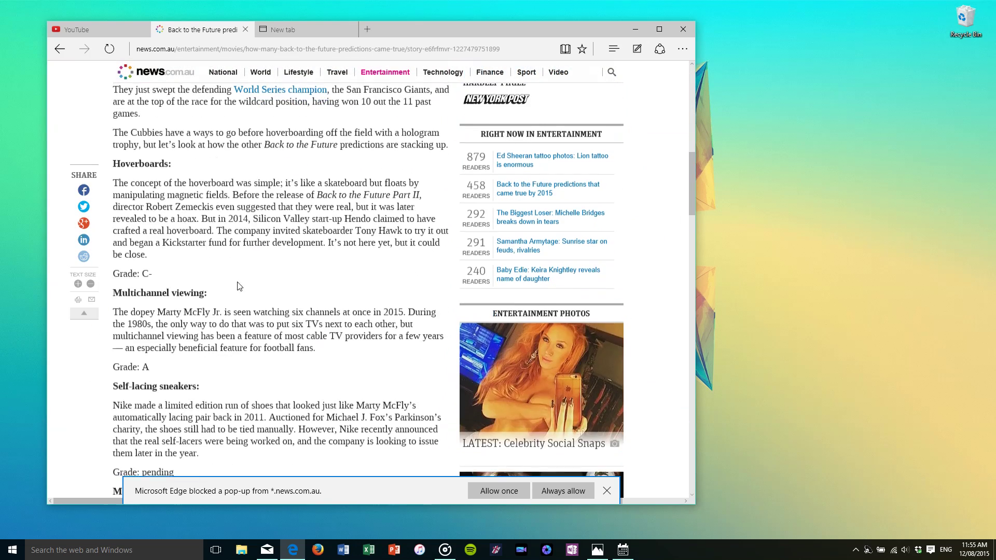
pyautogui.scroll(15, 197, 258)
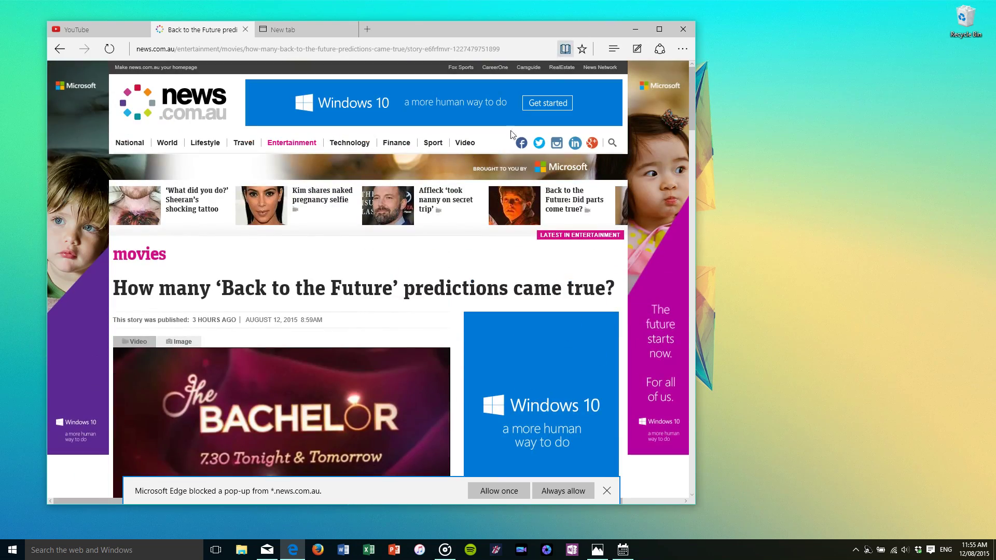
pyautogui.click(565, 49)
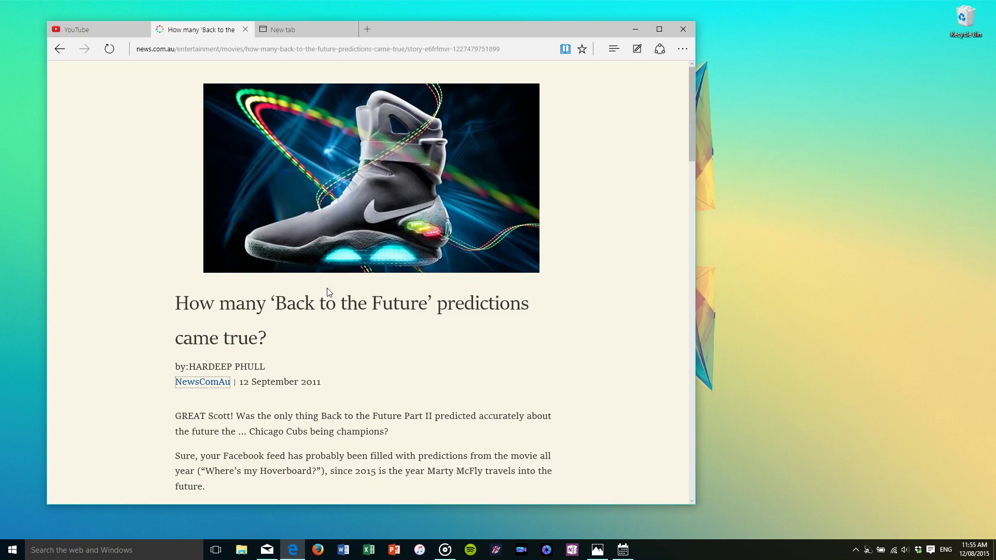
pyautogui.scroll(-3, 330, 280)
pyautogui.scroll(-20, 355, 276)
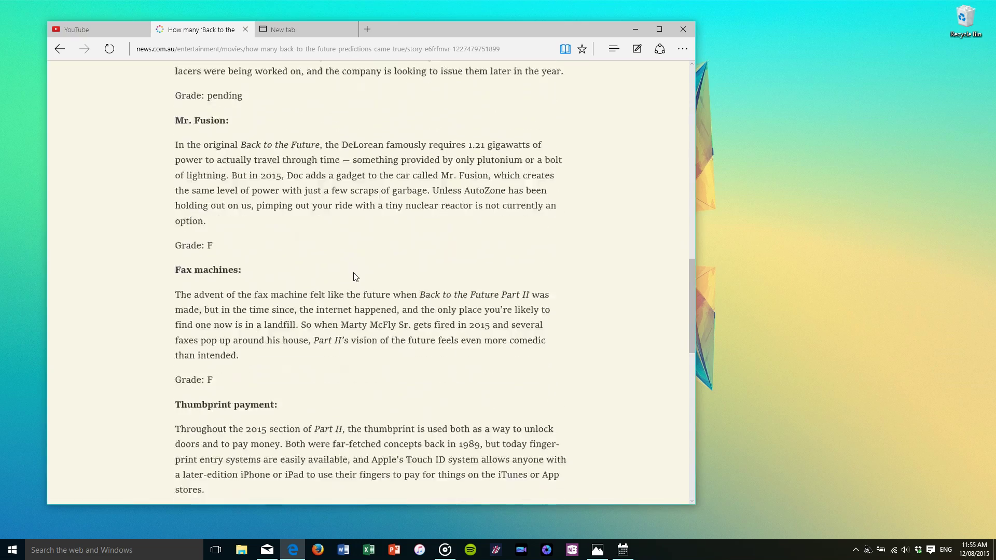
pyautogui.scroll(-5, 355, 276)
pyautogui.scroll(20, 336, 386)
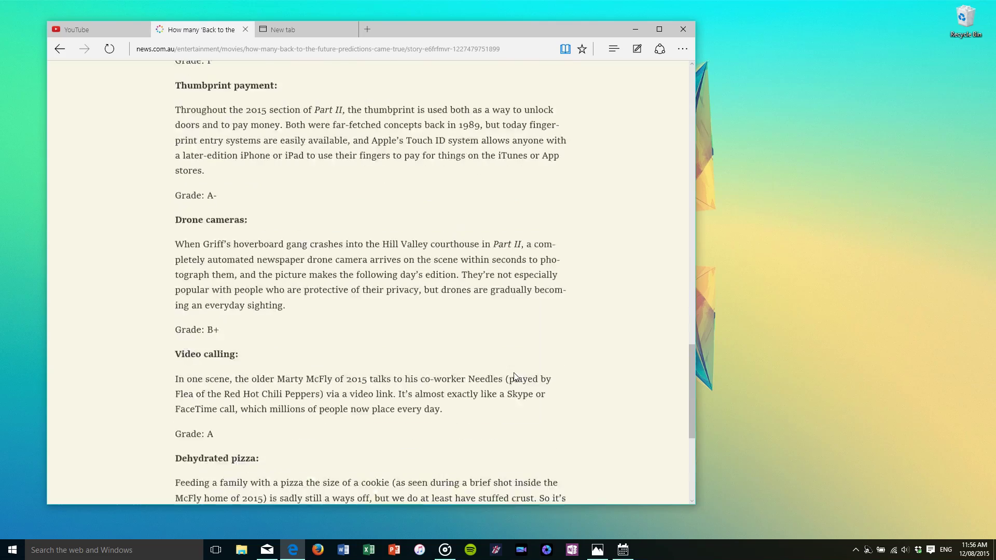
pyautogui.scroll(-10, 461, 356)
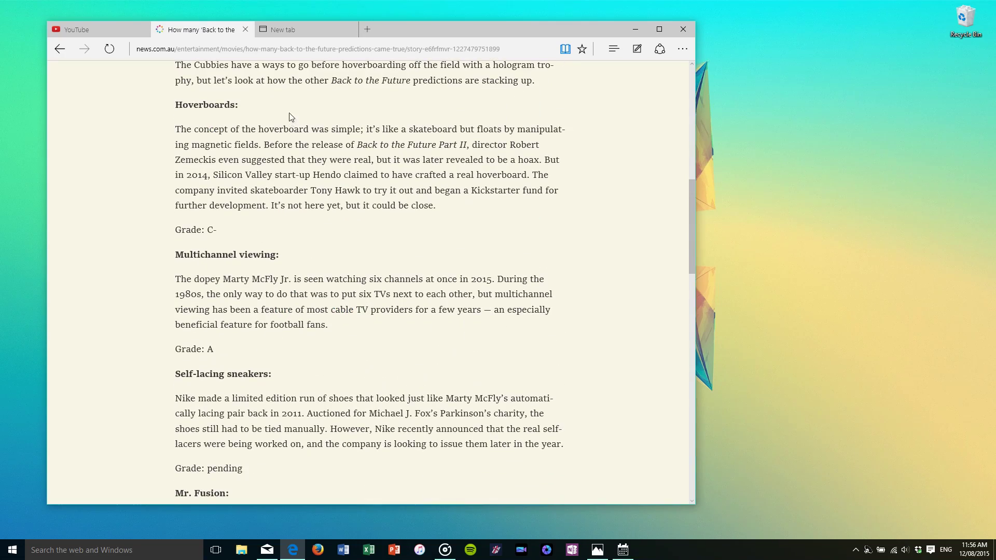
# Return to the reading-view article and start a web note on it.
pyautogui.click(301, 34)
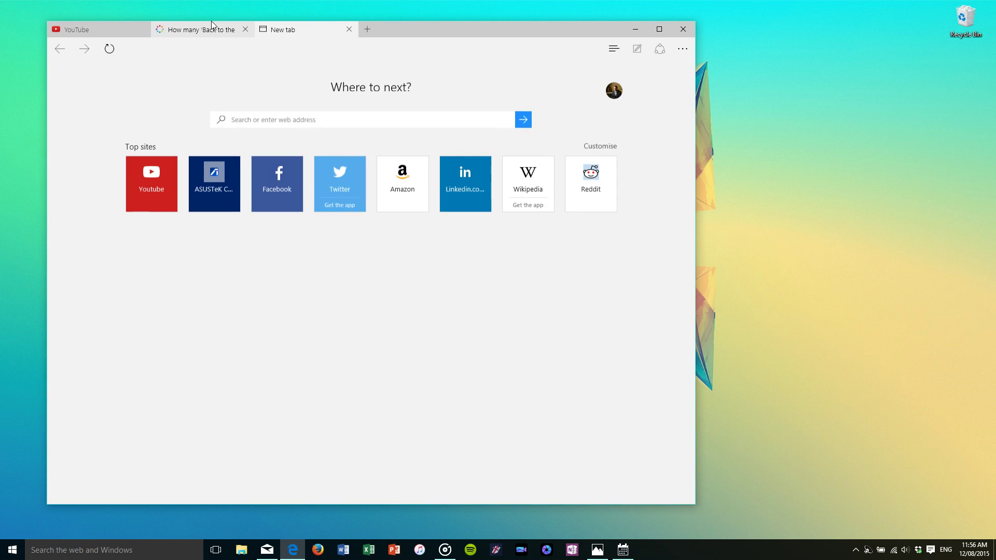
pyautogui.click(229, 30)
pyautogui.click(637, 48)
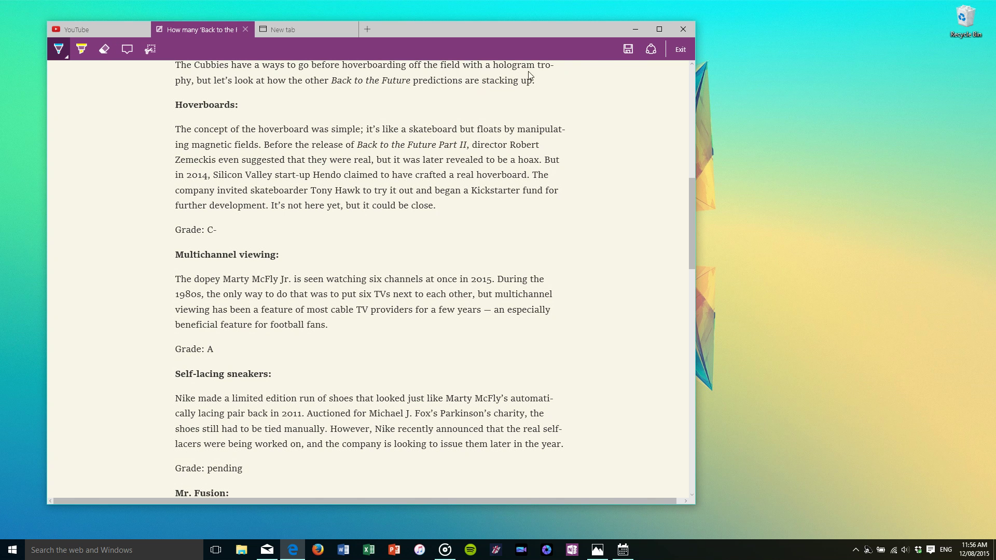
pyautogui.scroll(10, 283, 285)
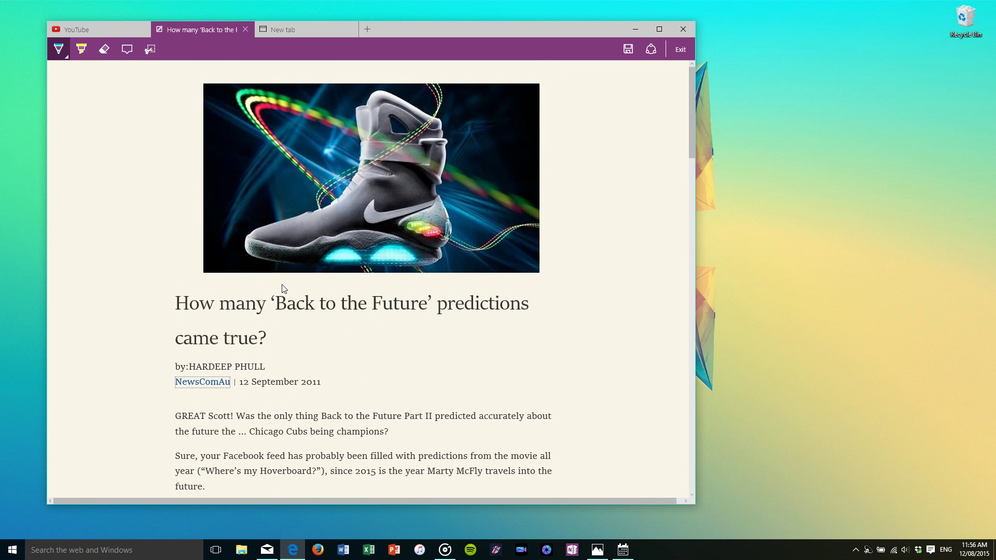
pyautogui.scroll(-4, 282, 288)
pyautogui.scroll(4, 280, 289)
pyautogui.scroll(-5, 158, 180)
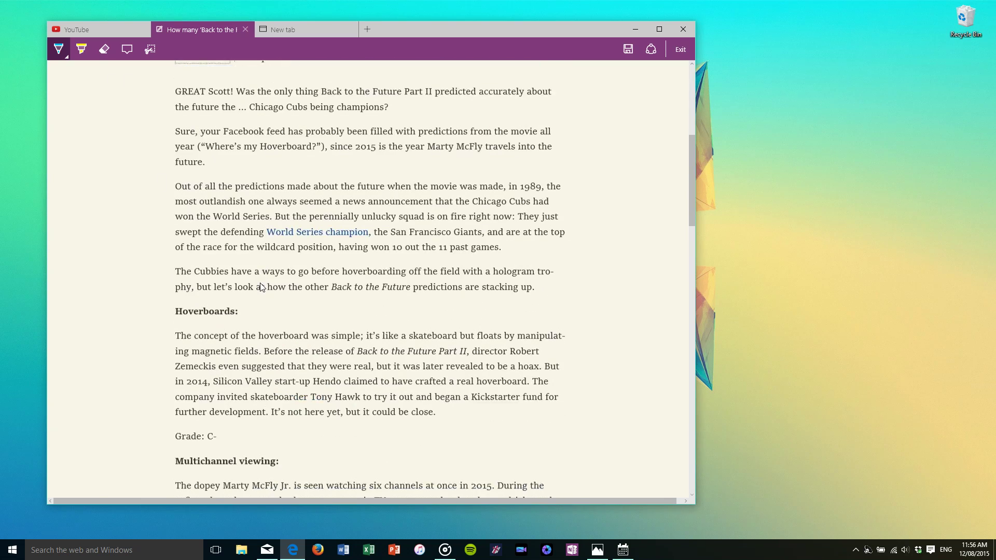
pyautogui.scroll(3, 104, 217)
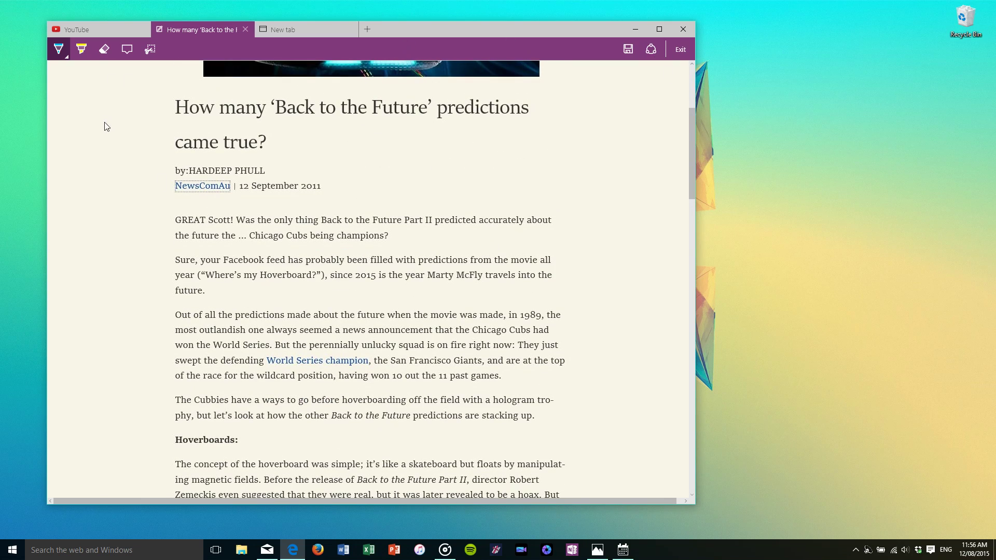
# Highlight the GREAT Scott!, Facebook feed, Hoverboard and predictions lines in yellow.
pyautogui.click(79, 55)
pyautogui.moveTo(168, 217); pyautogui.dragTo(553, 221)
pyautogui.moveTo(170, 260)
pyautogui.mouseDown()
pyautogui.moveTo(541, 251)
pyautogui.moveTo(498, 267)
pyautogui.mouseUp()
pyautogui.moveTo(393, 270)
pyautogui.mouseDown()
pyautogui.moveTo(462, 275)
pyautogui.moveTo(95, 282)
pyautogui.mouseUp()
pyautogui.moveTo(198, 315); pyautogui.dragTo(280, 316)
pyautogui.moveTo(419, 323)
pyautogui.mouseDown()
pyautogui.moveTo(117, 332)
pyautogui.moveTo(490, 343)
pyautogui.moveTo(137, 359)
pyautogui.moveTo(244, 381)
pyautogui.moveTo(99, 396)
pyautogui.mouseUp()
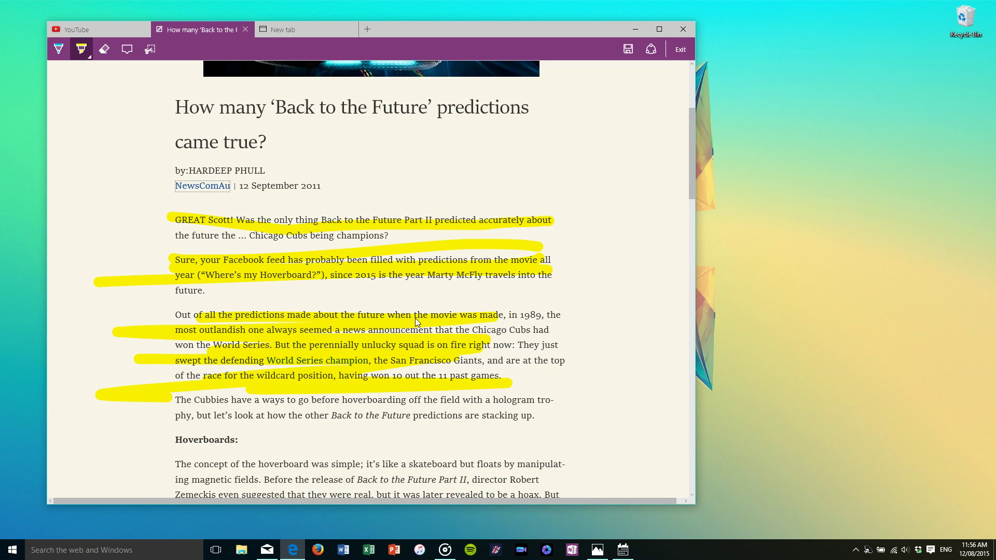
# Look at the web note's sharing options and dismiss them without sharing.
pyautogui.scroll(-2, 447, 187)
pyautogui.scroll(2, 447, 187)
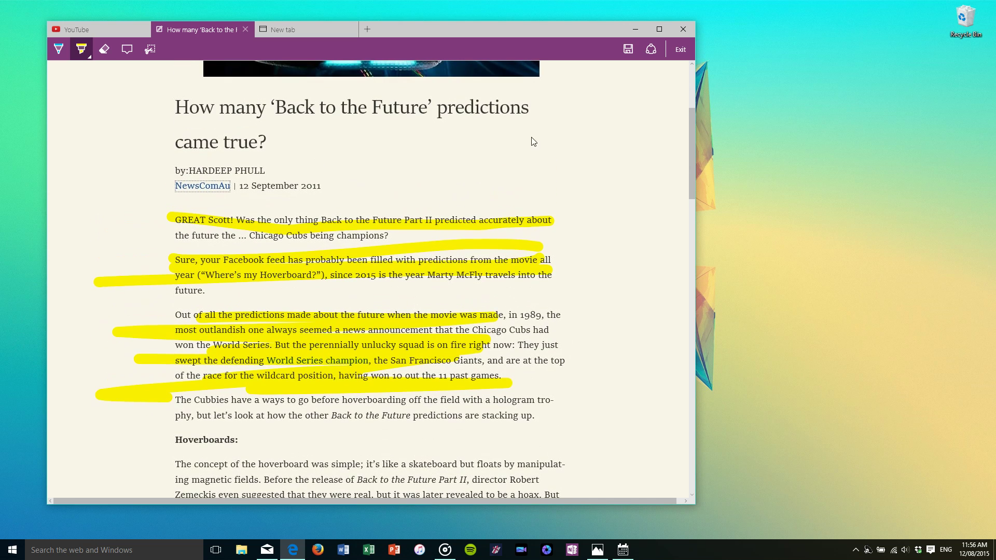
pyautogui.click(652, 50)
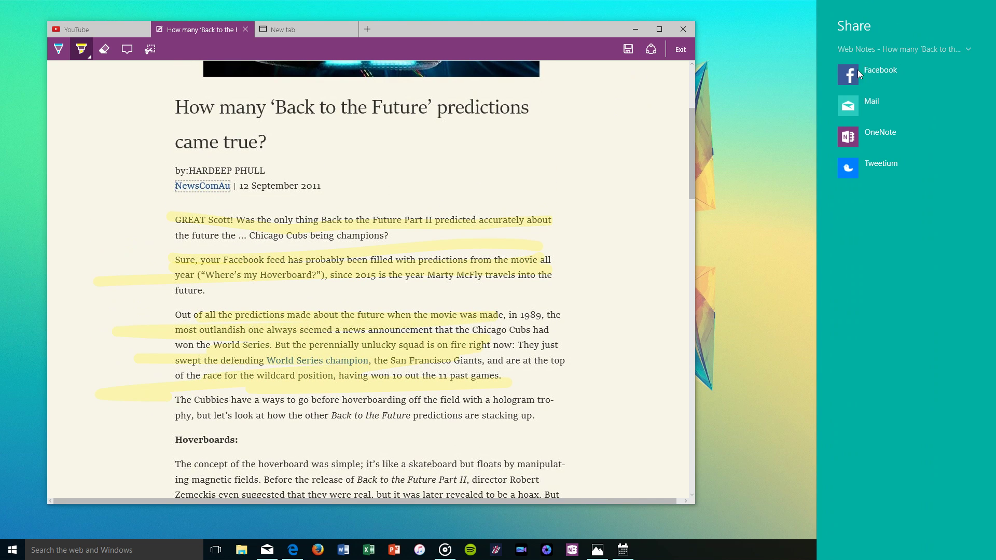
pyautogui.click(747, 138)
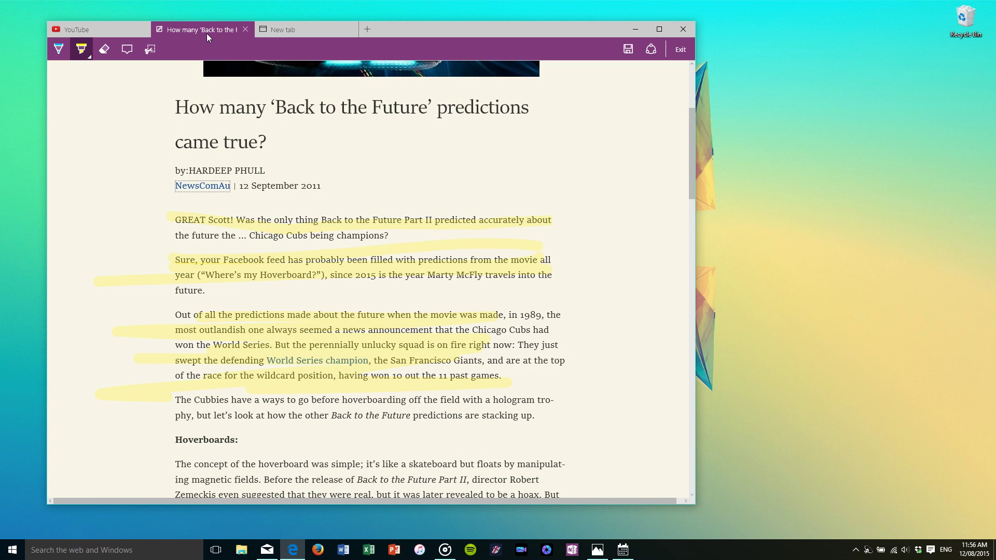
# Close the article and blank tabs, then try Share and the More (...) menu on YouTube.
pyautogui.middleClick(193, 28)
pyautogui.middleClick(194, 30)
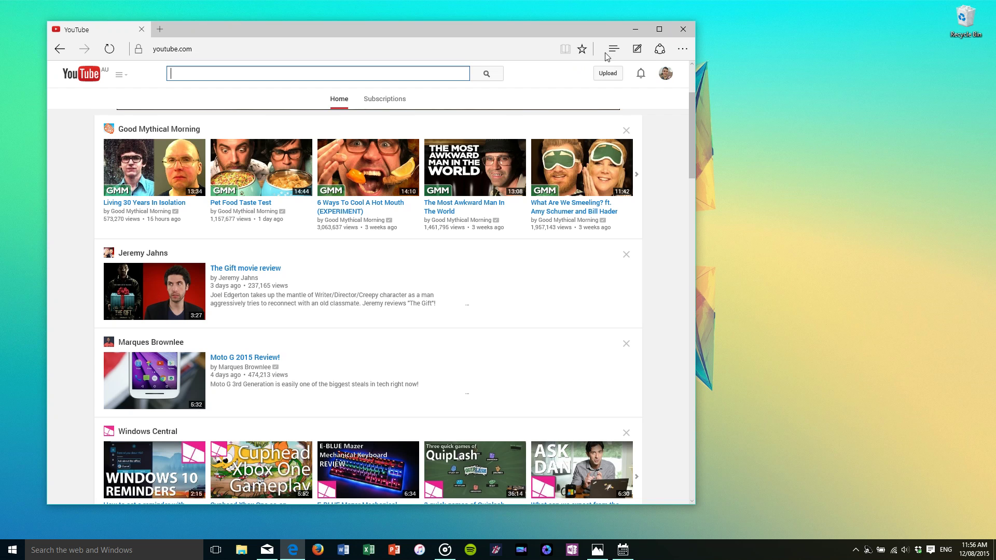
pyautogui.click(660, 50)
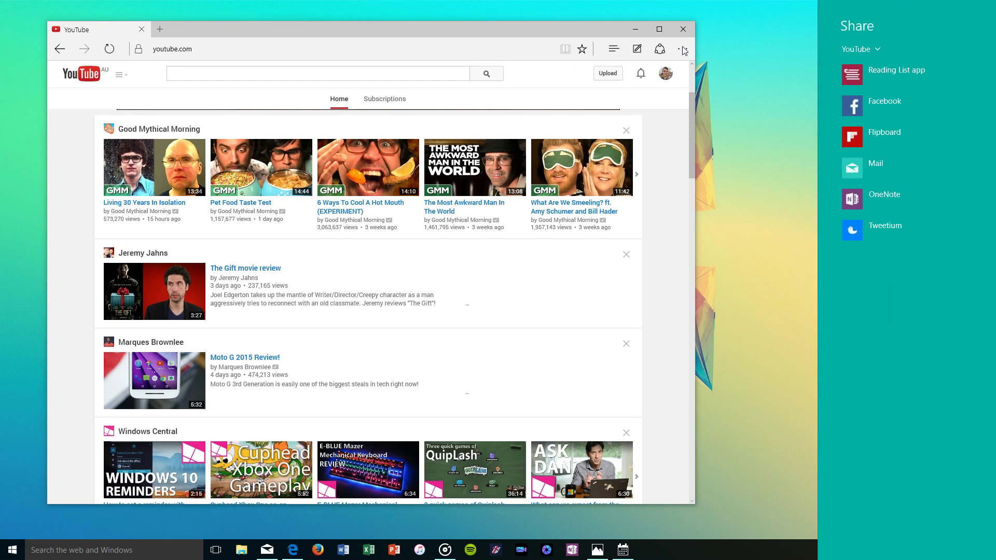
pyautogui.click(683, 49)
pyautogui.click(683, 50)
pyautogui.click(683, 49)
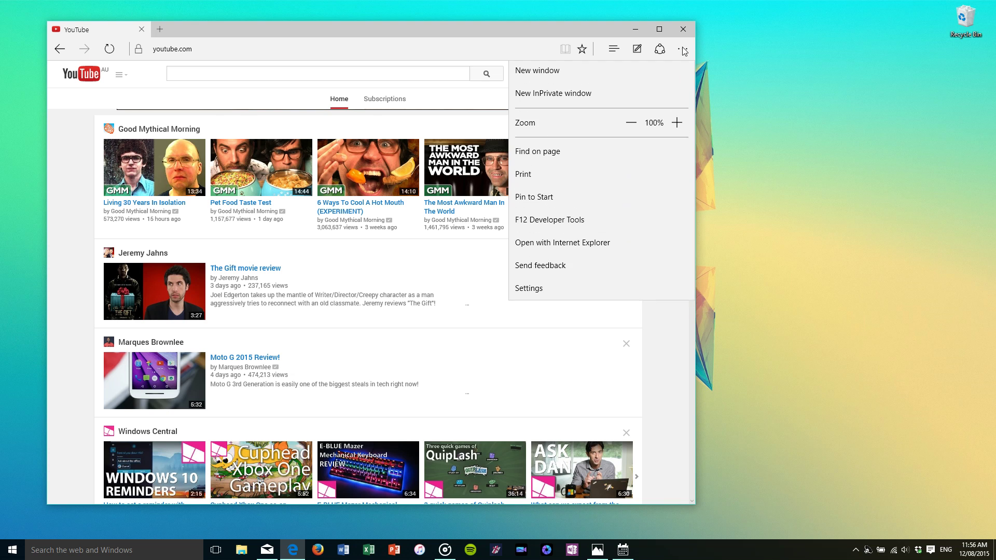
pyautogui.click(683, 49)
# Open and close a new tab, then close the Edge window.
pyautogui.click(160, 29)
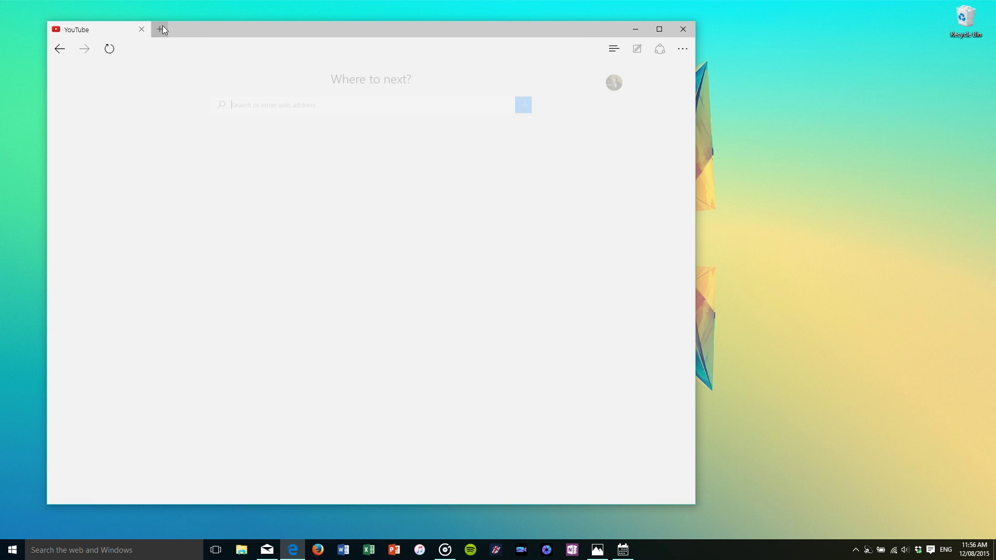
pyautogui.click(246, 29)
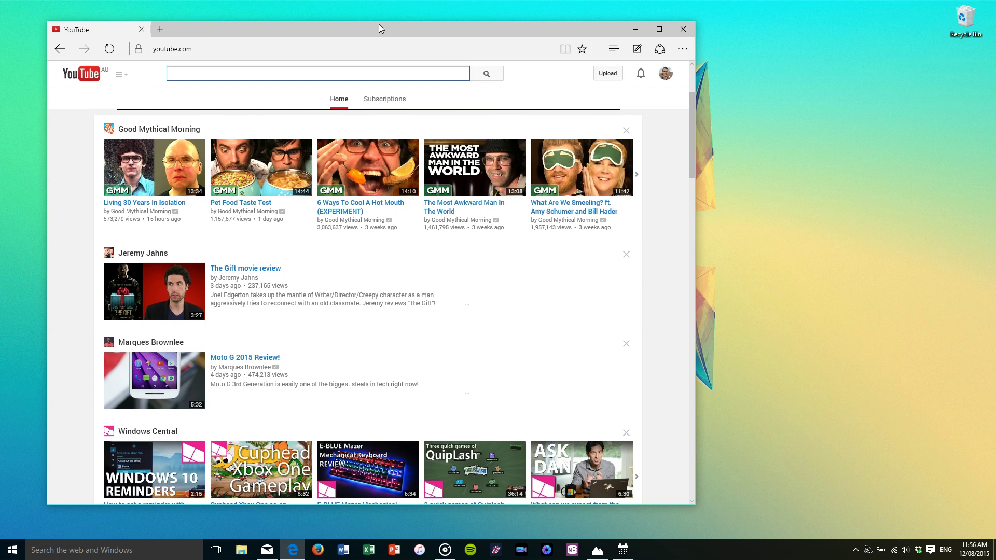
pyautogui.click(686, 34)
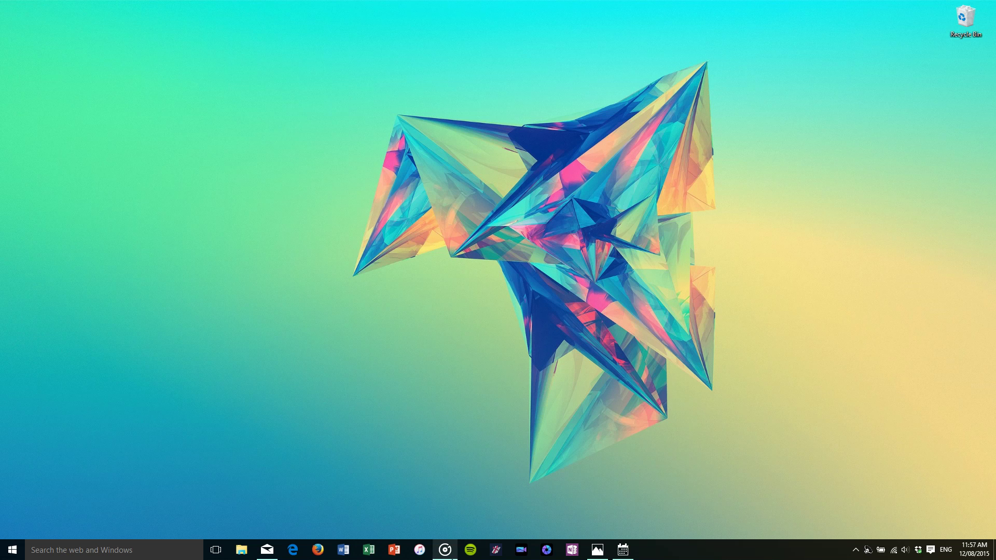
# Launch Groove Music from the taskbar and move its window up and left.
pyautogui.click(445, 549)
pyautogui.moveTo(641, 67); pyautogui.dragTo(411, 49)
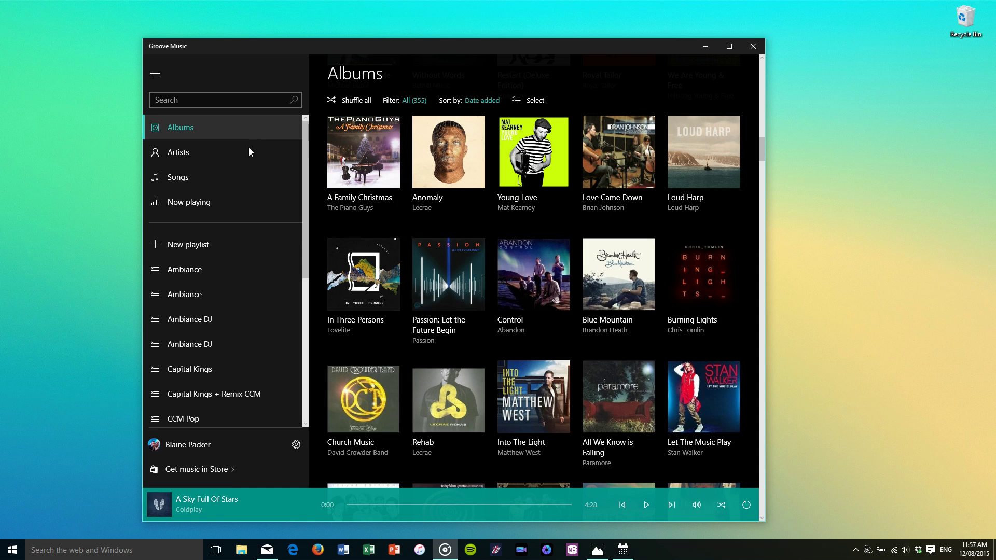
pyautogui.scroll(-3, 234, 253)
pyautogui.scroll(3, 233, 253)
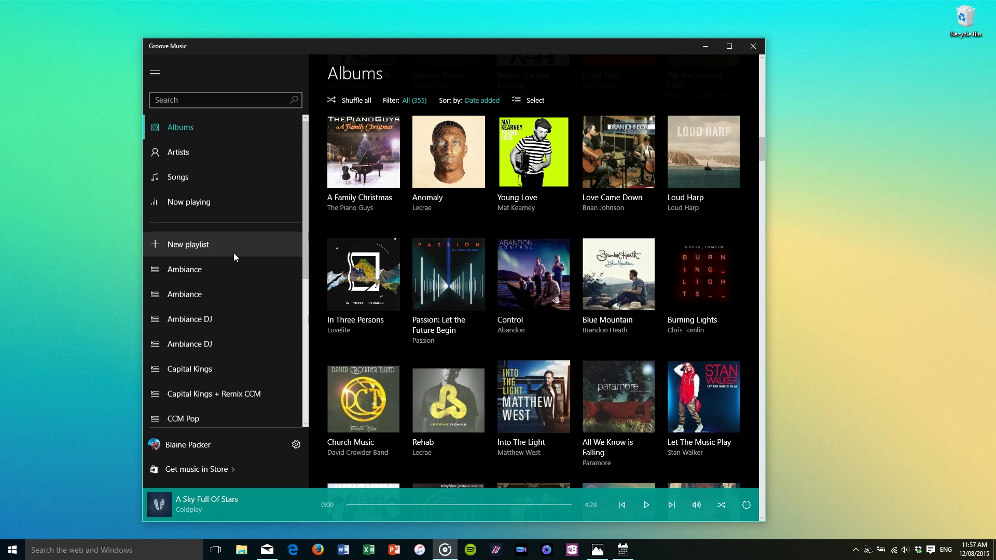
# Collapse the navigation pane to icons, scroll the albums and shift the window slightly right.
pyautogui.click(157, 80)
pyautogui.click(157, 79)
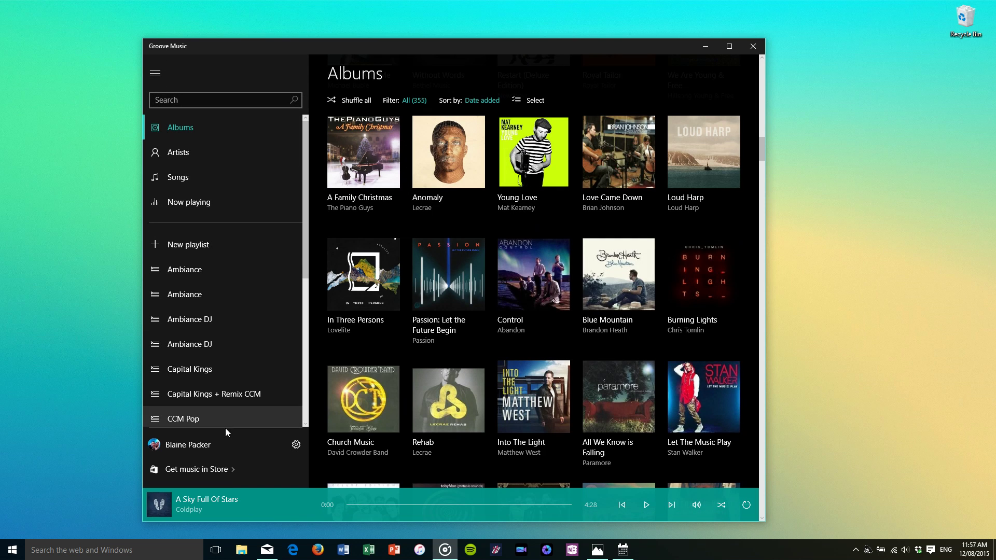
pyautogui.click(155, 73)
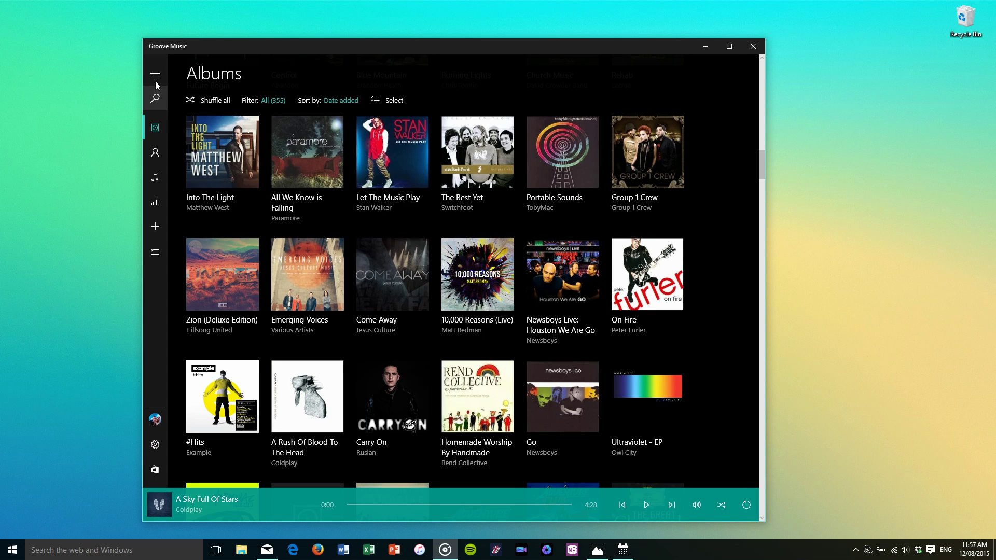
pyautogui.scroll(10, 347, 244)
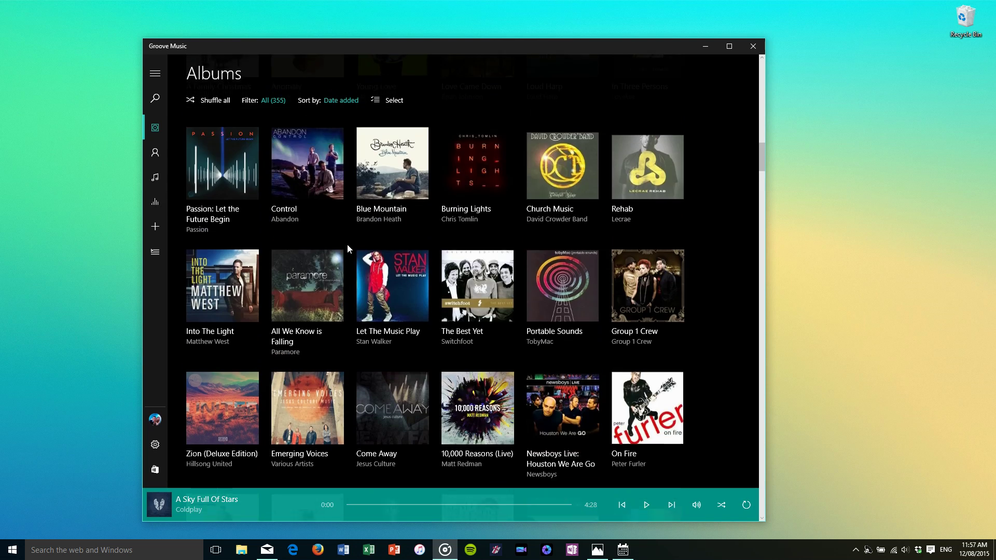
pyautogui.scroll(-3, 343, 232)
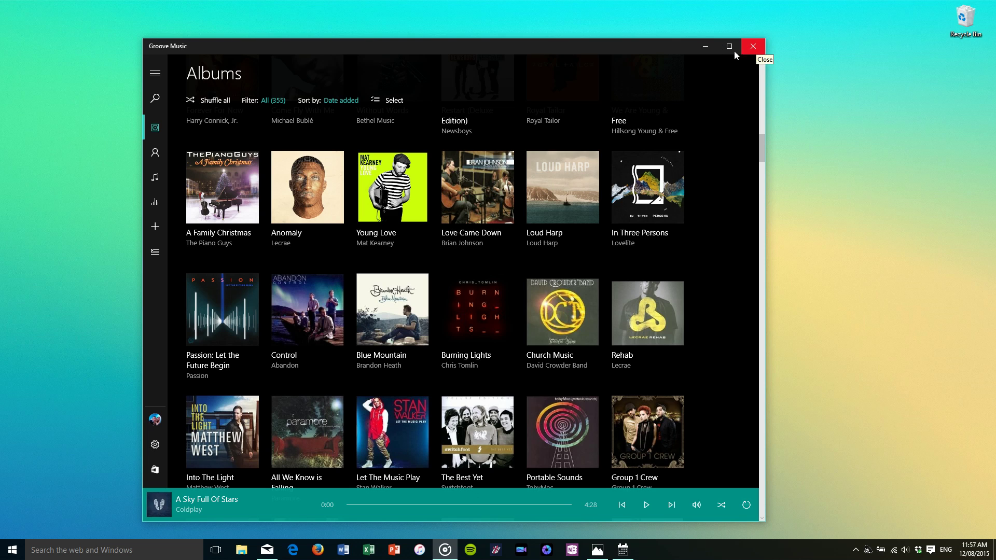
pyautogui.moveTo(693, 40); pyautogui.dragTo(711, 33)
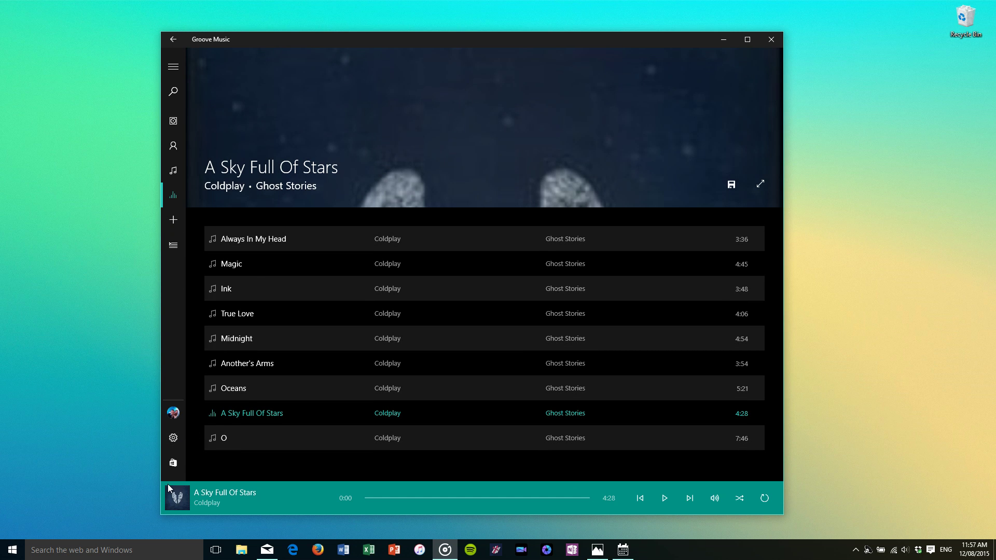
# Expand the navigation pane and open settings showing Groove Music Pass, Media Info and OneDrive options.
pyautogui.click(175, 68)
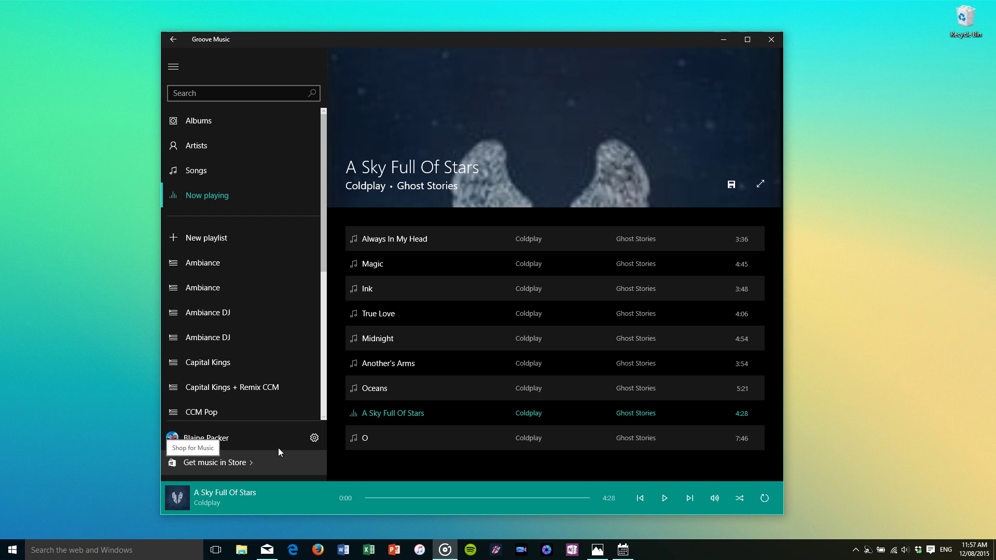
pyautogui.click(311, 437)
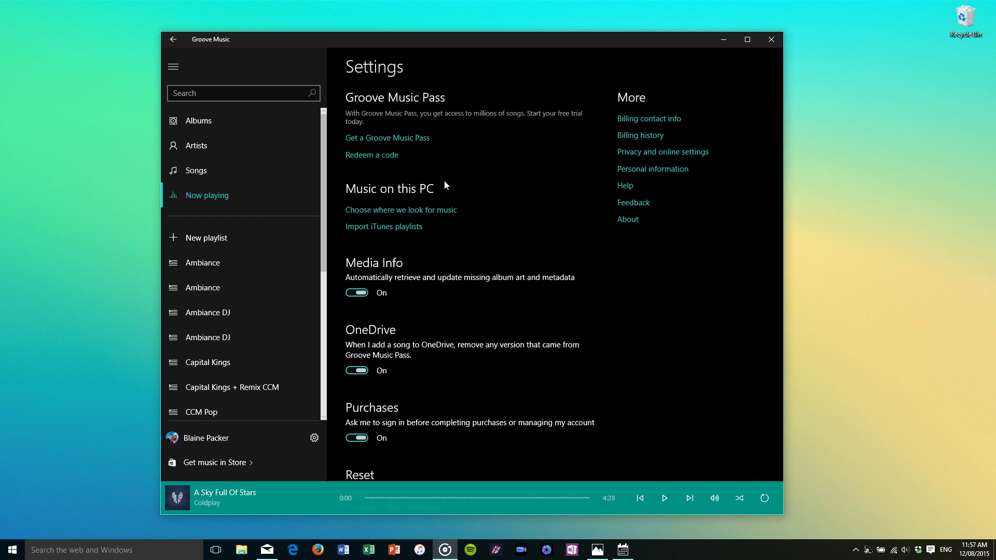
pyautogui.scroll(-3, 444, 179)
pyautogui.scroll(3, 471, 204)
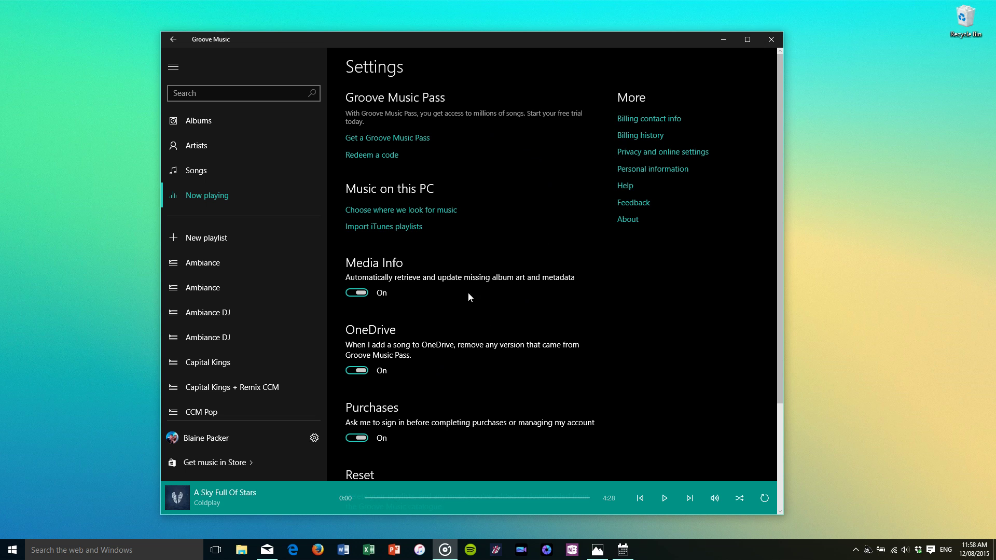
pyautogui.moveTo(456, 353)
# Open the July 2015 river photo in full view and move the Photos window left.
pyautogui.click(165, 44)
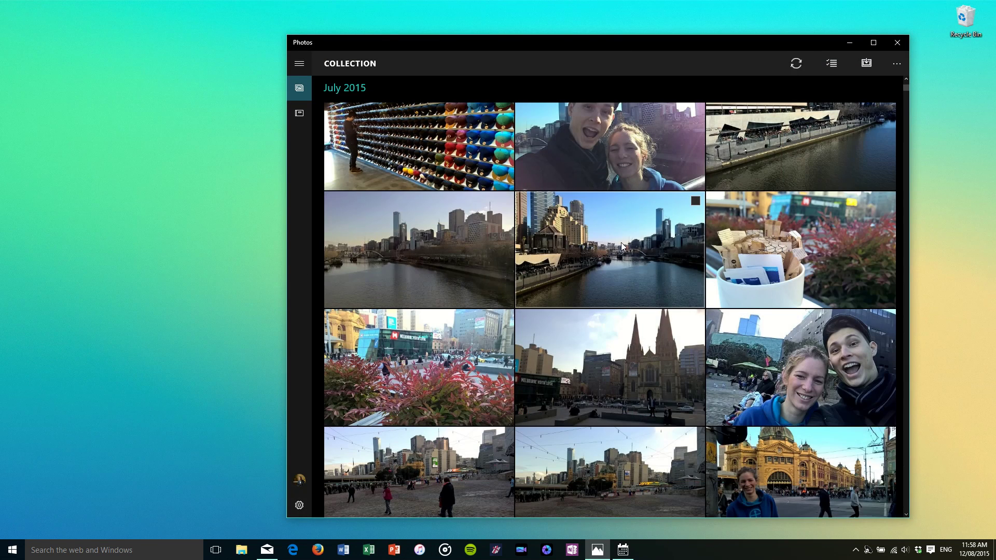
pyautogui.click(307, 71)
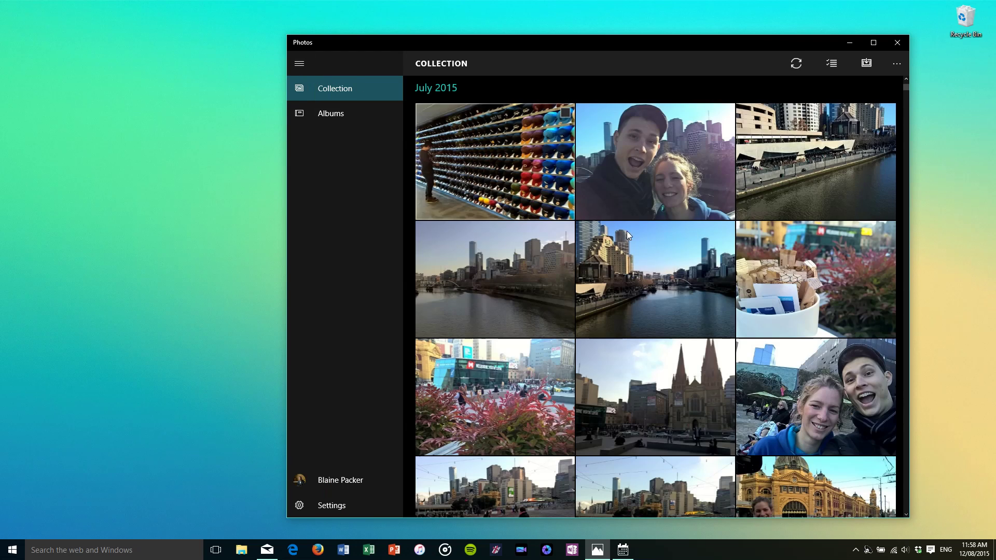
pyautogui.click(666, 283)
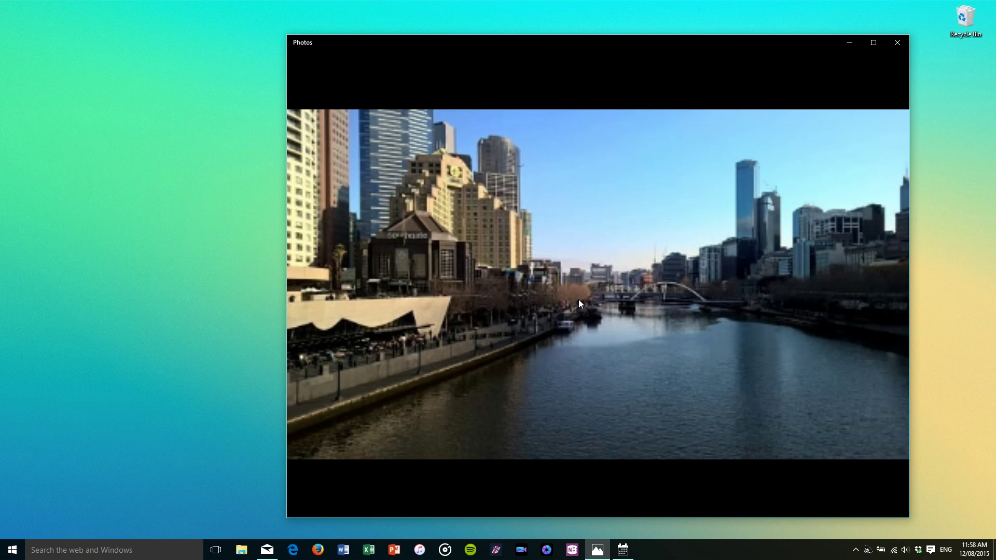
pyautogui.moveTo(489, 43); pyautogui.dragTo(338, 39)
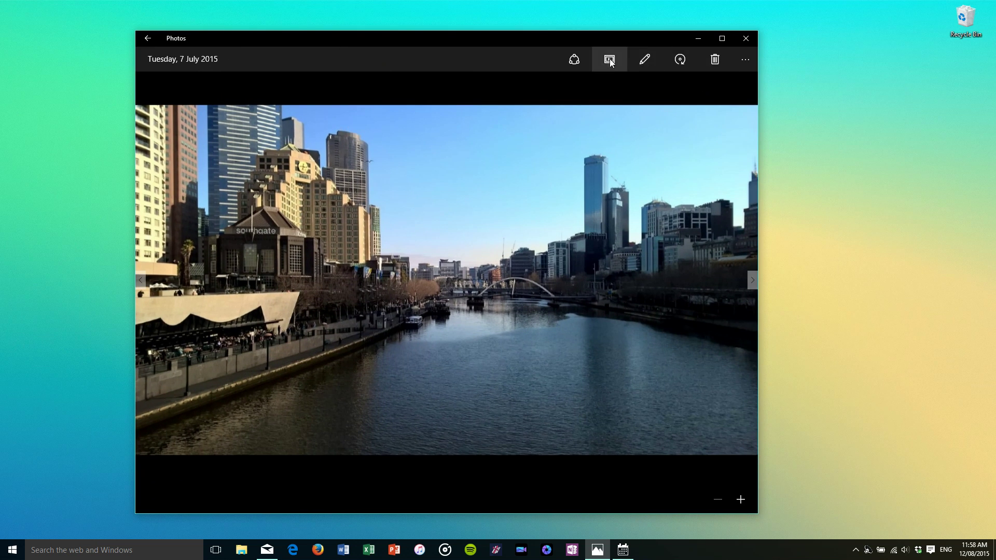
# Show the photo's edit filter presets, then flip to the previous and next photos.
pyautogui.click(648, 61)
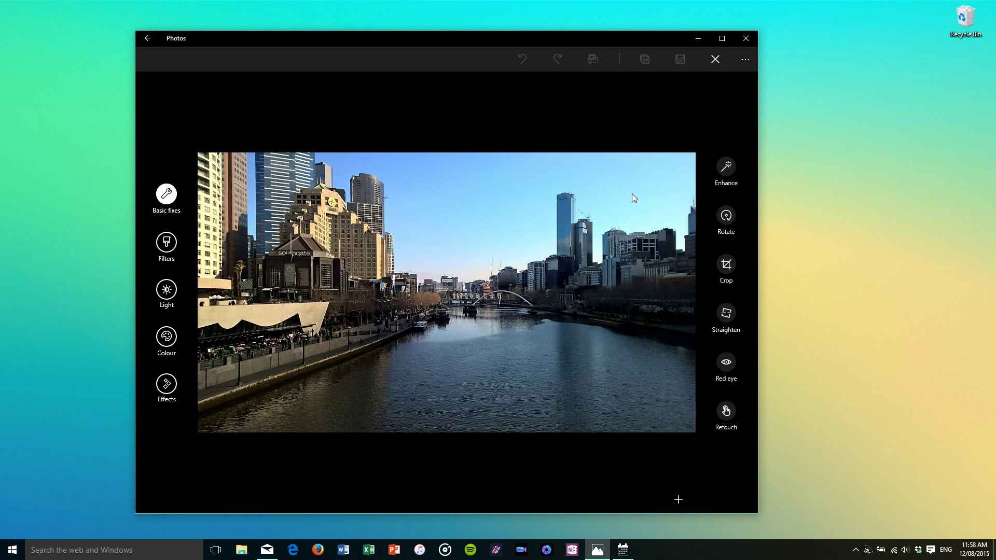
pyautogui.click(173, 248)
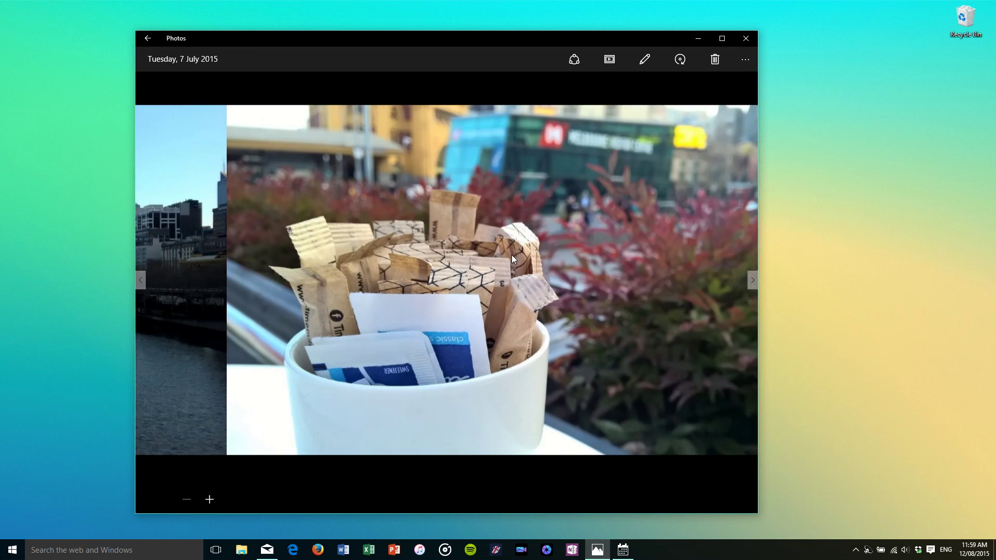
pyautogui.press('Left')
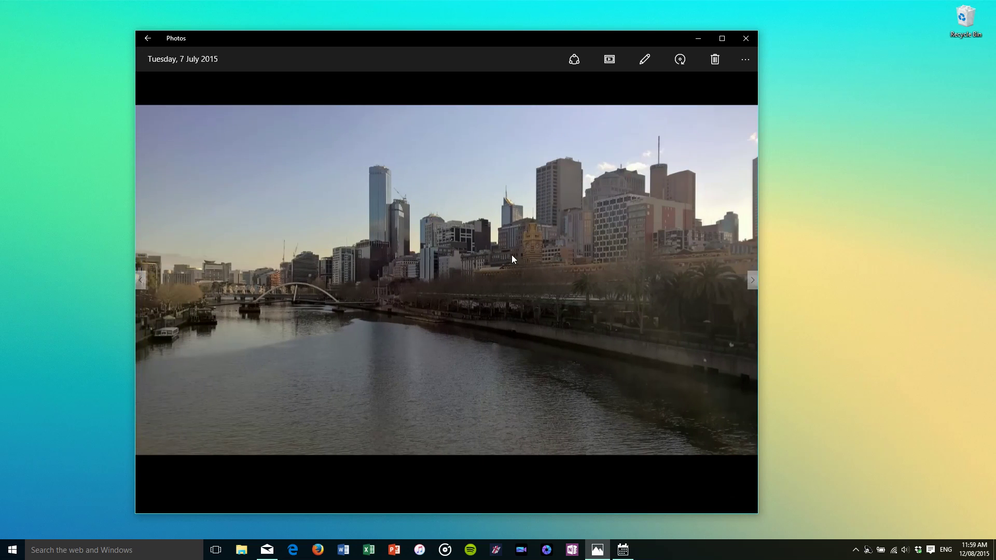
pyautogui.press('Right')
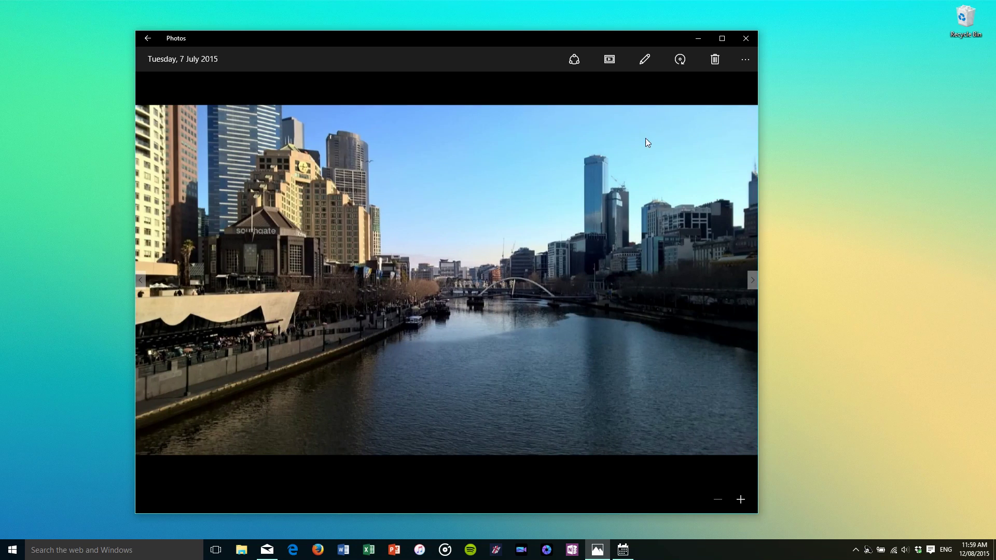
# Close the Photos app window.
pyautogui.click(741, 46)
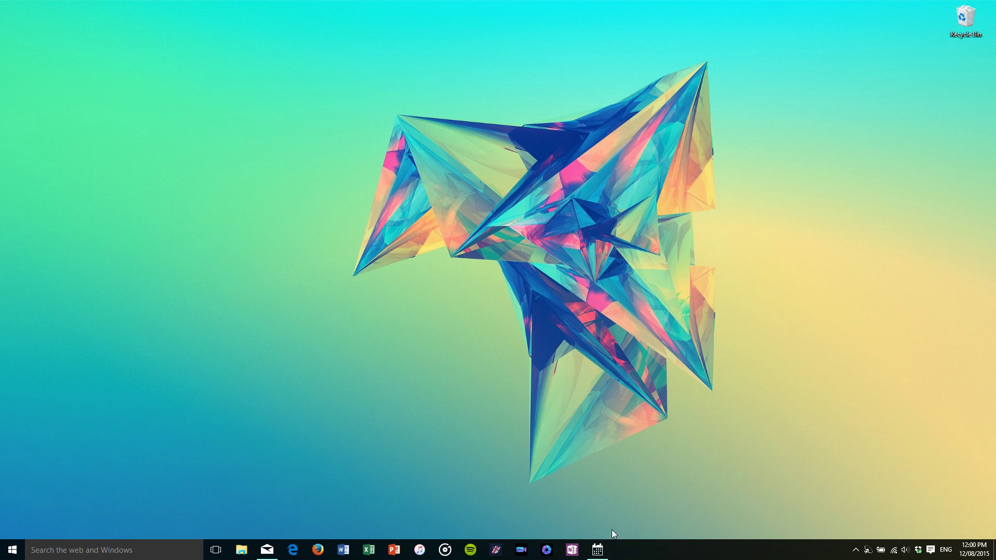
# Launch Calendar to view August 2015 beside the Mail inbox, then close Calendar.
pyautogui.click(598, 550)
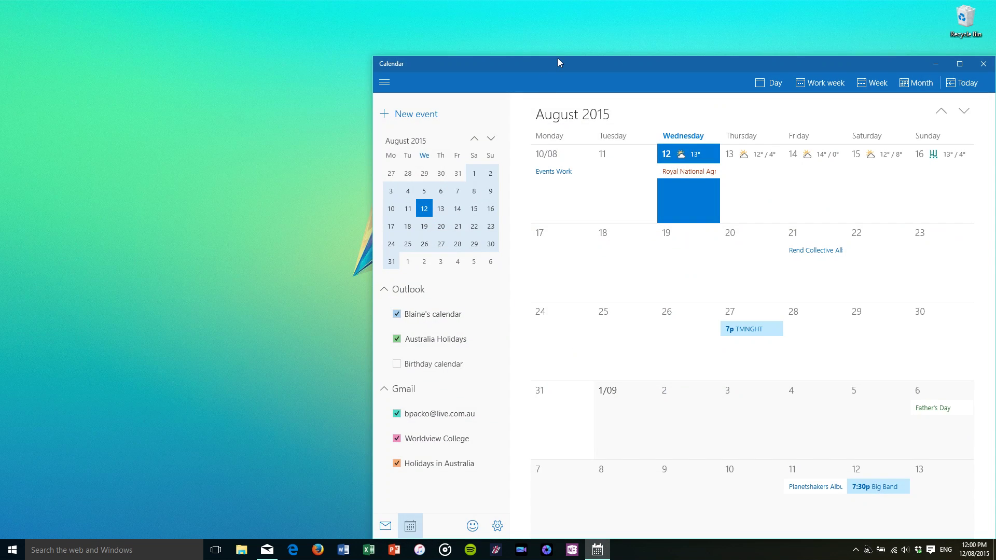
pyautogui.moveTo(558, 58); pyautogui.dragTo(335, 30)
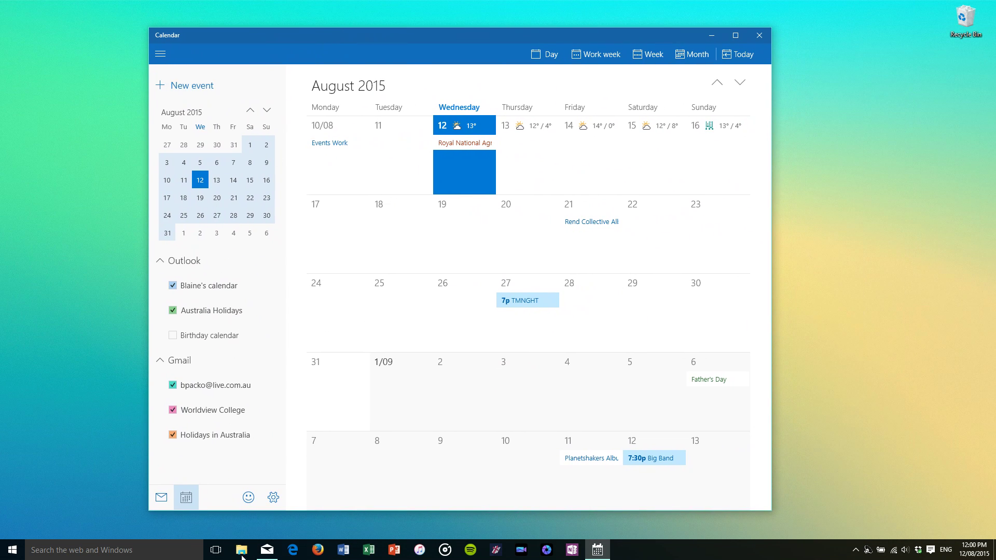
pyautogui.click(272, 557)
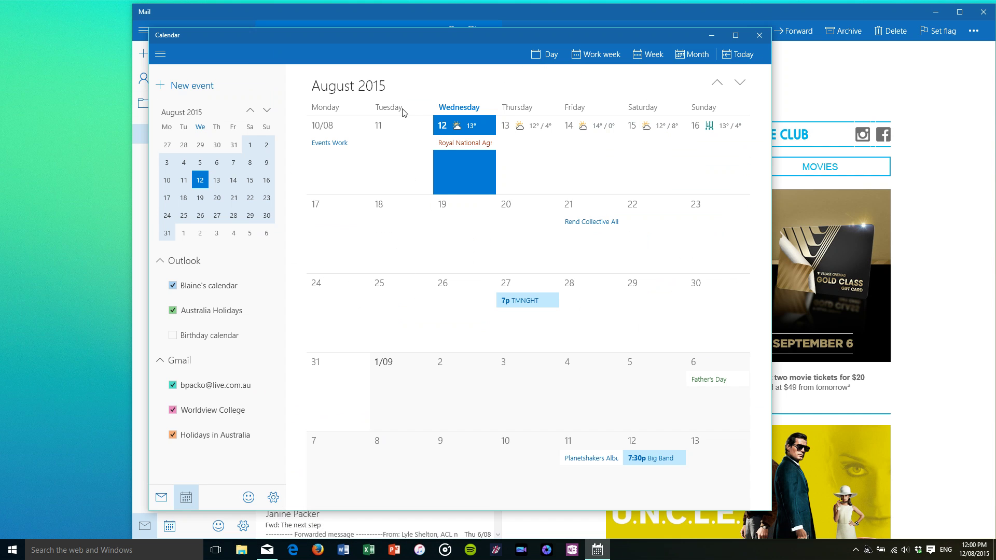
pyautogui.moveTo(379, 39); pyautogui.dragTo(448, 20)
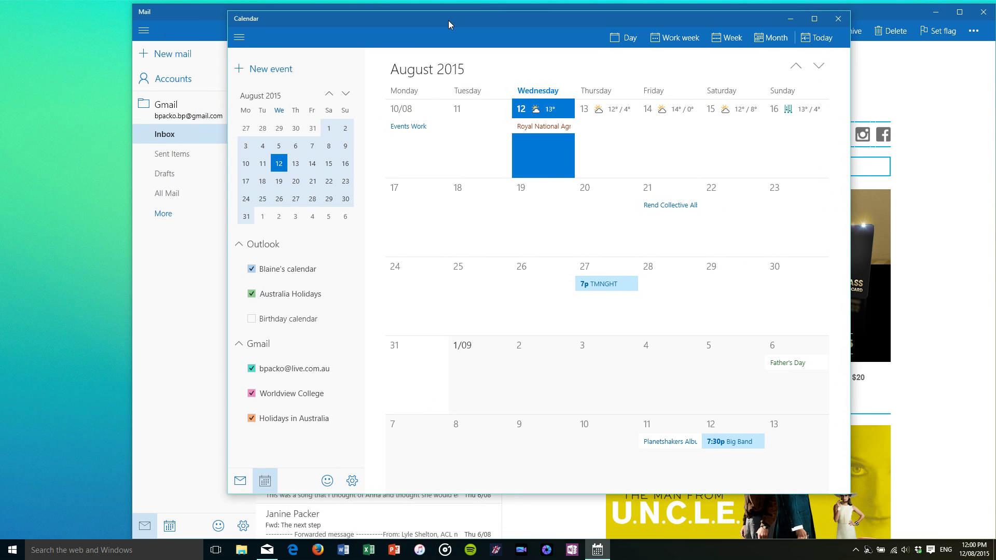
pyautogui.click(837, 19)
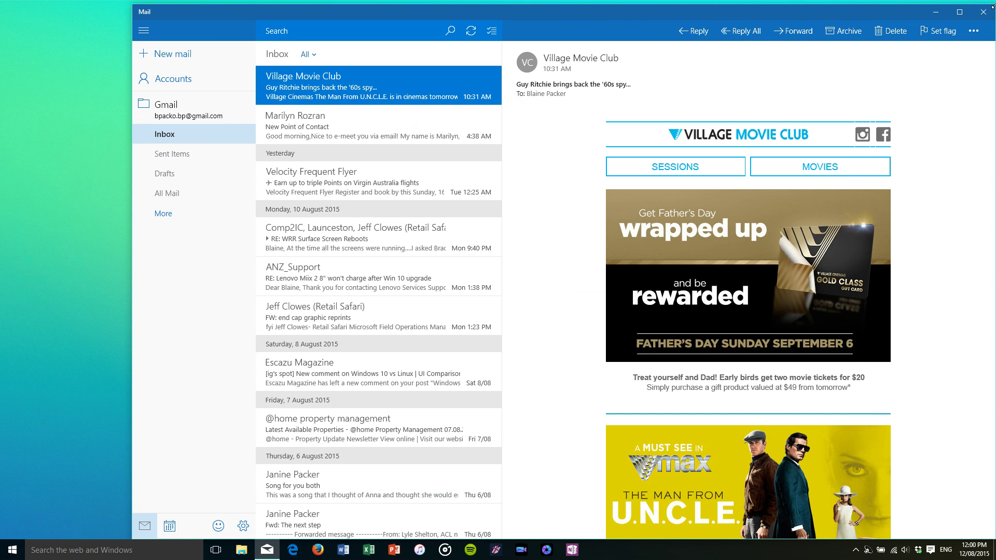
# Close the Mail app showing the Gmail inbox, revealing the crystal-wallpaper desktop.
pyautogui.click(989, 12)
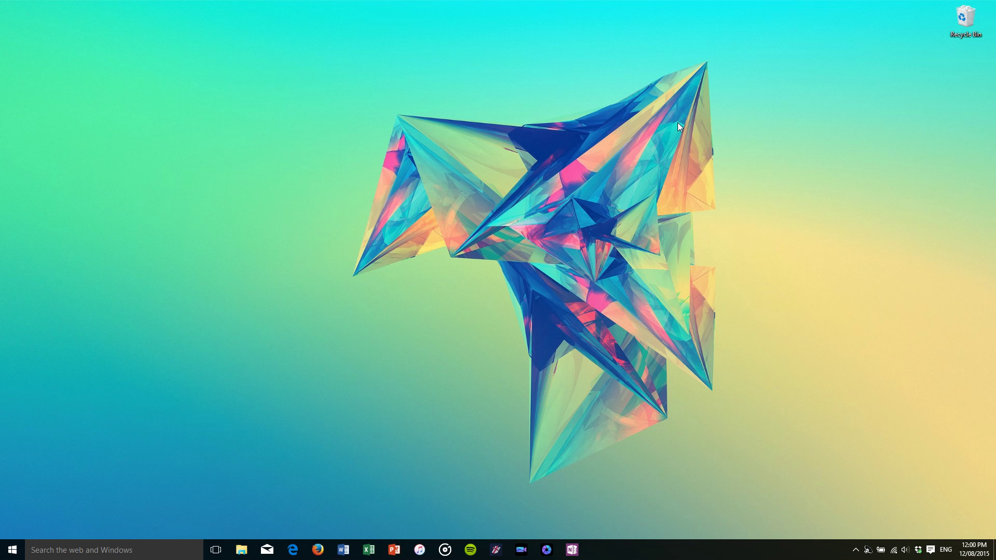